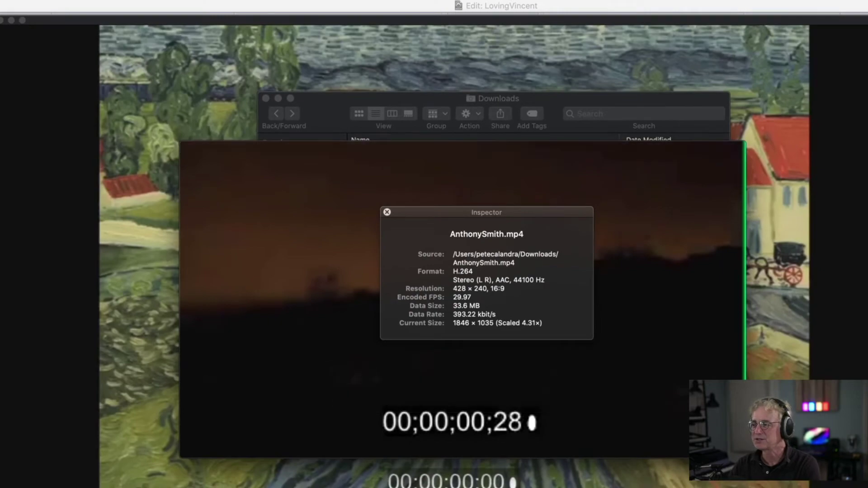
Shrink the QuickTime movie window, then close its inspector, the movie, the Downloads window and the session's video window
drag(667, 414, 570, 360)
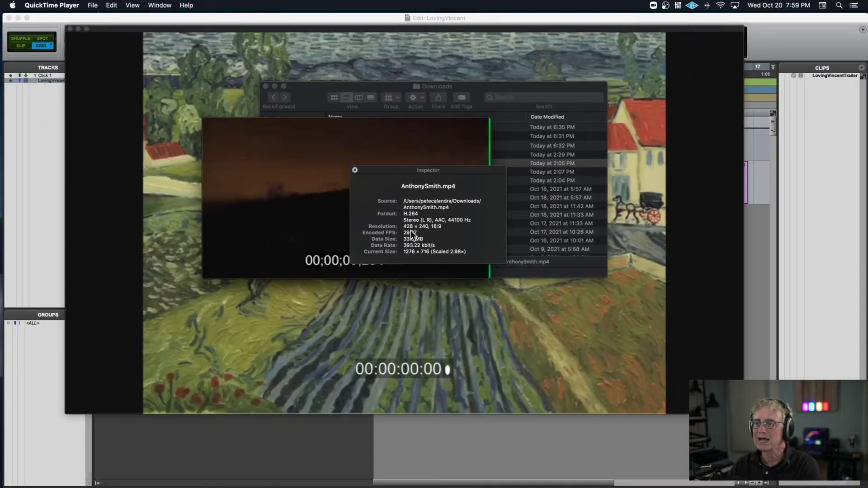
click(355, 170)
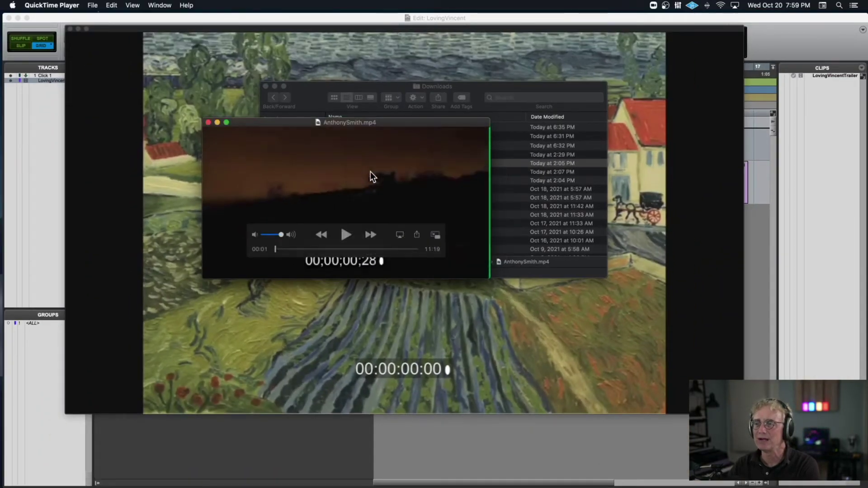
click(208, 122)
click(265, 86)
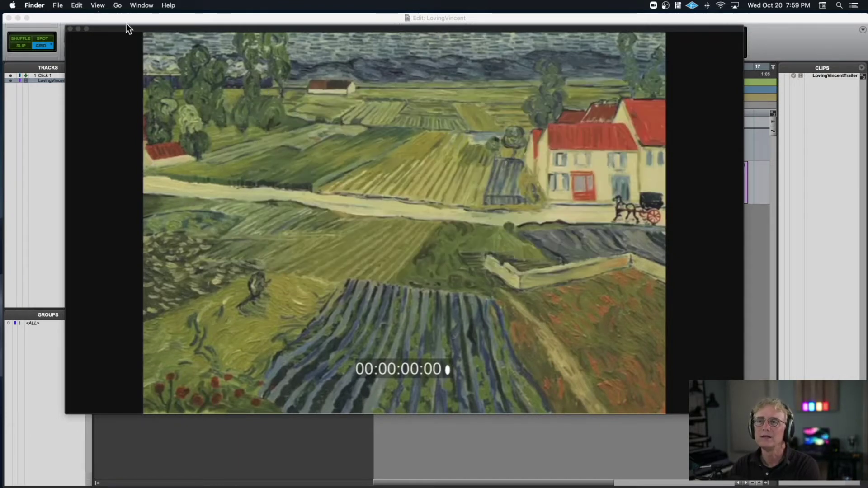
click(83, 31)
click(71, 28)
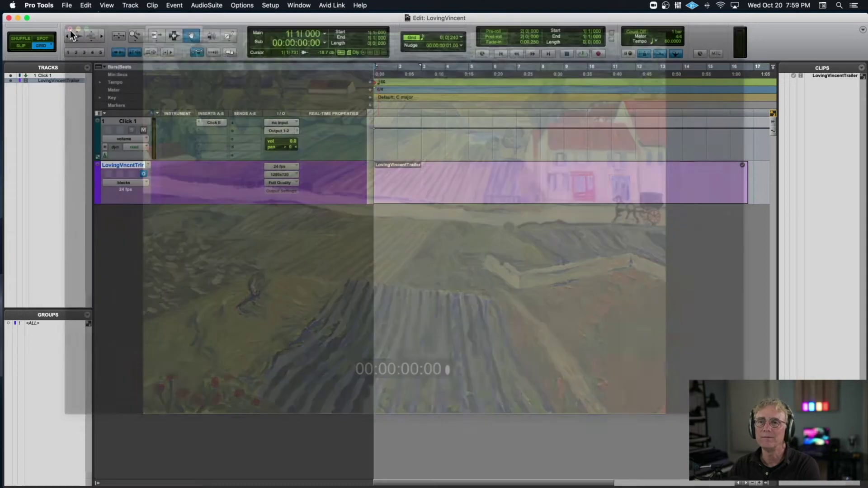
Delete the LovingVincentTrailer video track together with its active clips
click(108, 165)
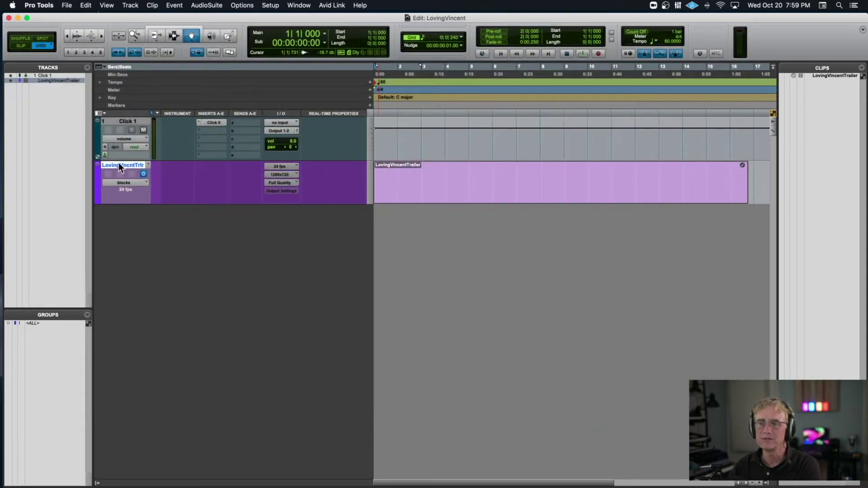
right_click(120, 166)
click(146, 260)
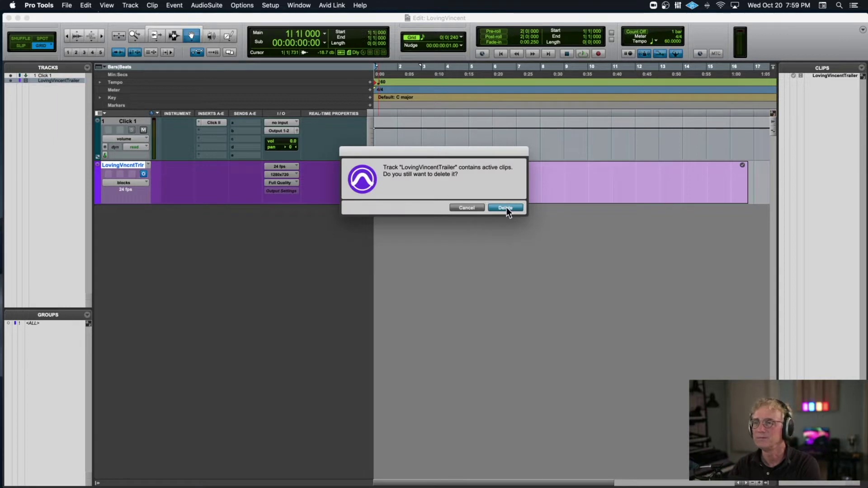
click(505, 208)
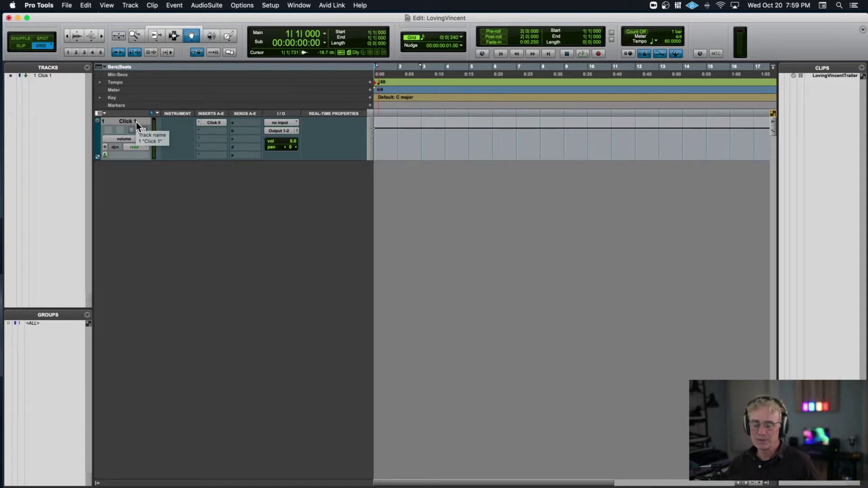
Choose LovingVincentTrailer.mov from the Loving Vincent master folder as the video file to import
scroll(137, 123, right, 3)
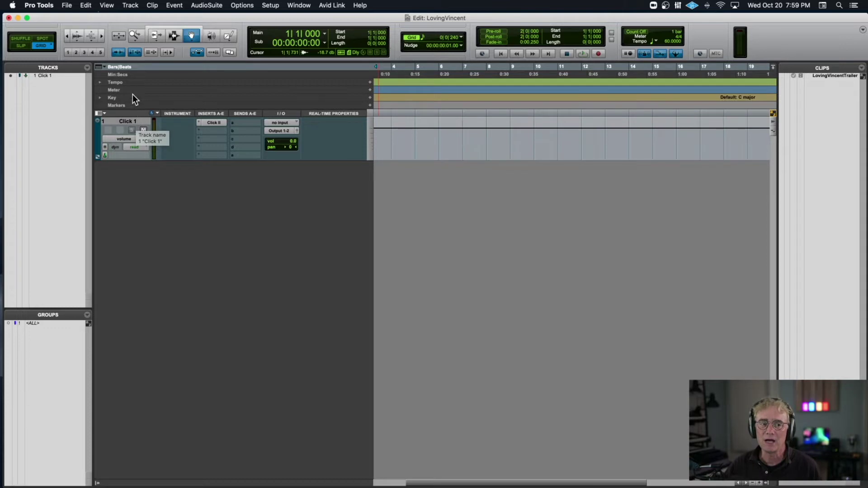
click(71, 6)
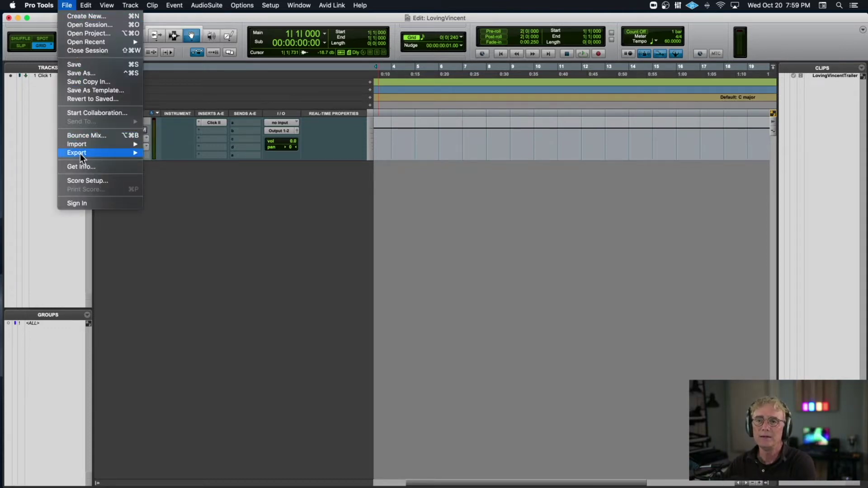
mouse_move(80, 144)
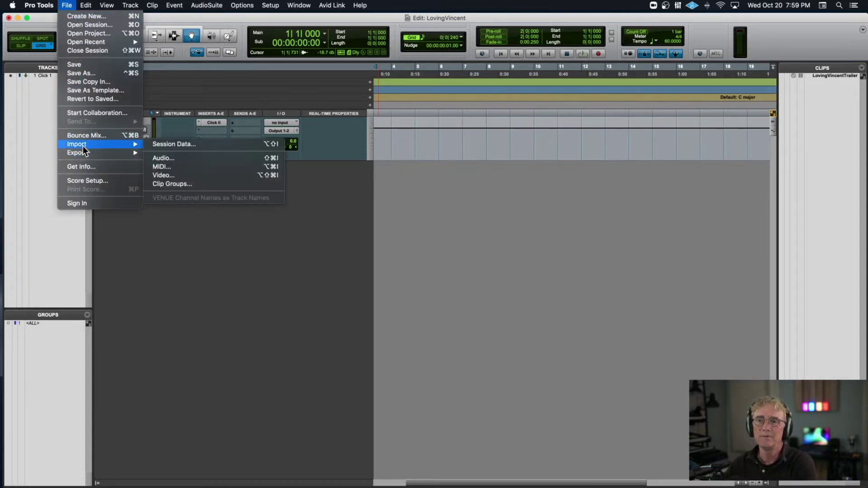
click(171, 175)
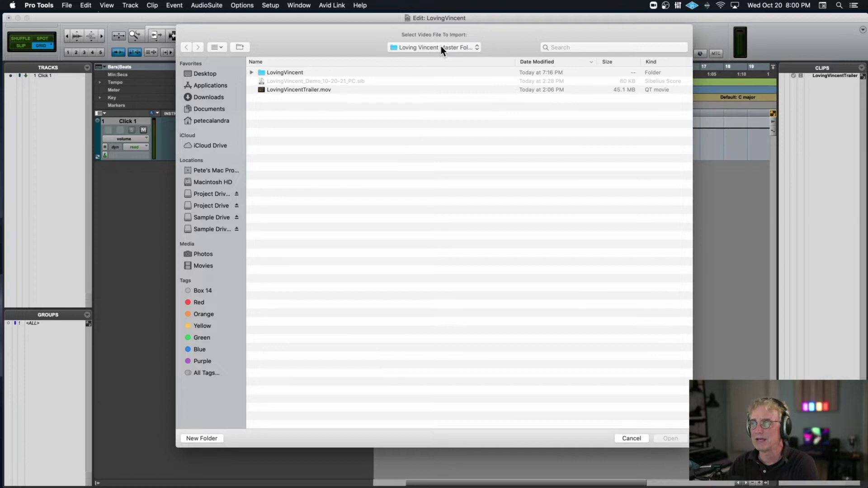
click(264, 92)
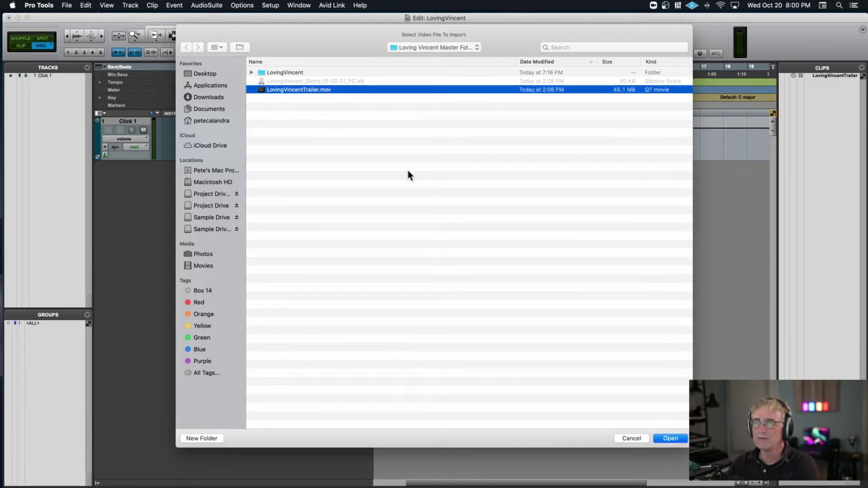
click(670, 439)
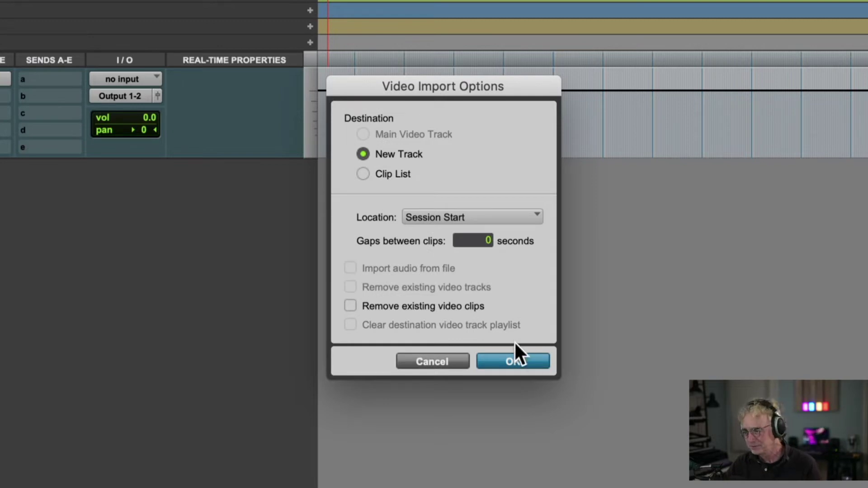
Review the import location choices and import the video to a new track at Session Start
click(418, 218)
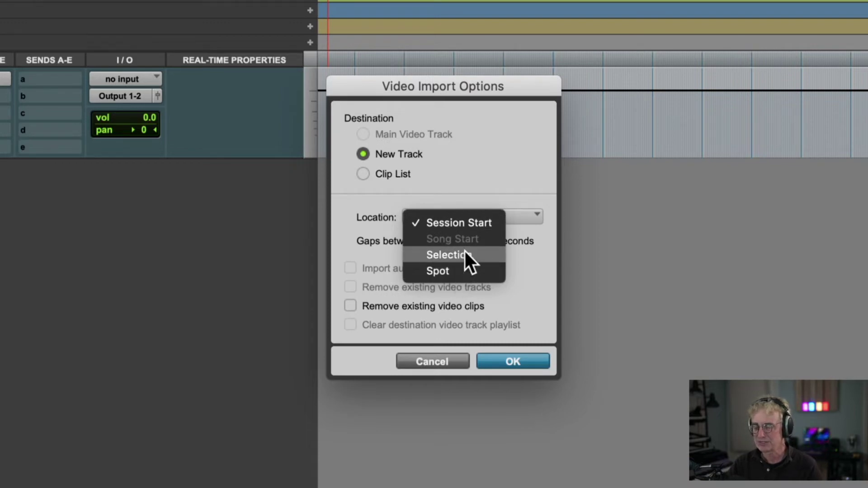
click(499, 194)
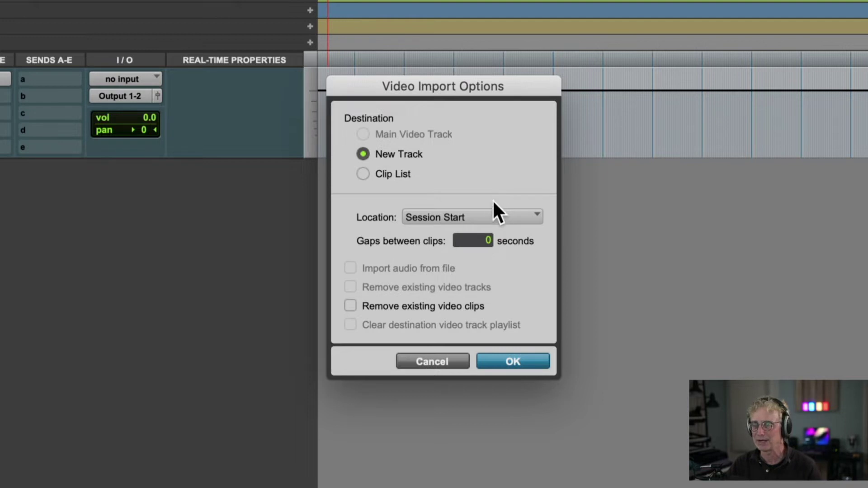
click(517, 357)
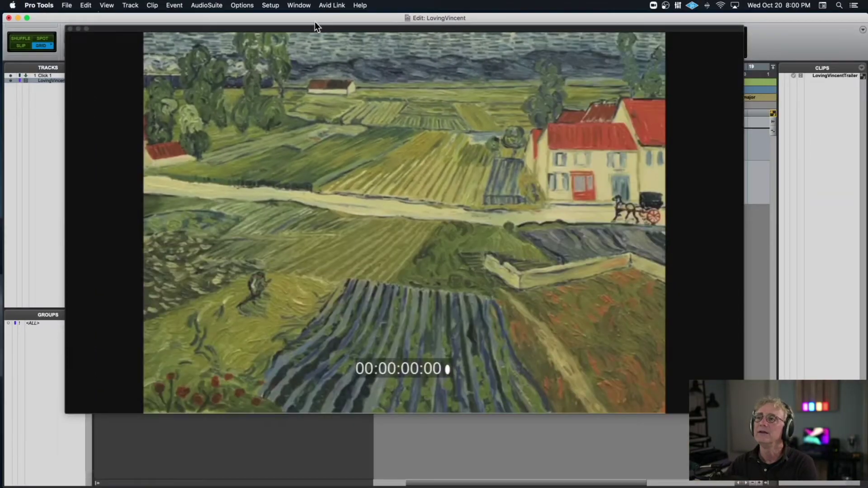
Move the video window below the tracks and switch the LovingVincentTrailer track view to frames
drag(313, 29, 334, 285)
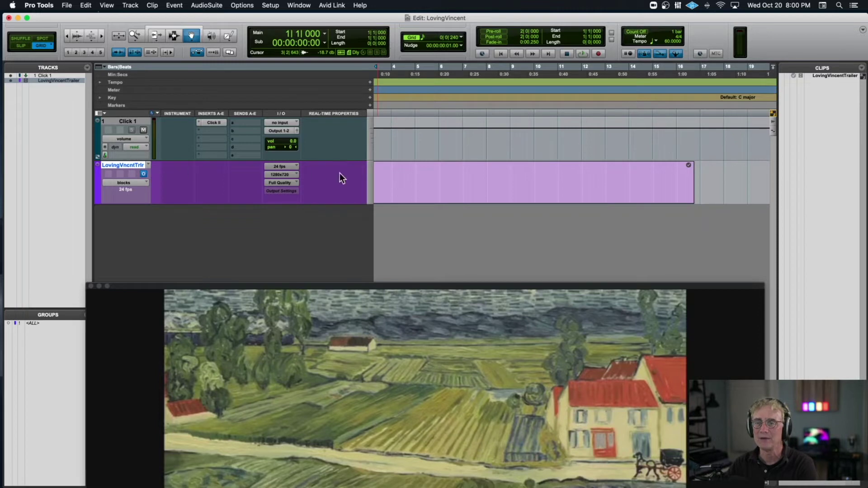
click(408, 177)
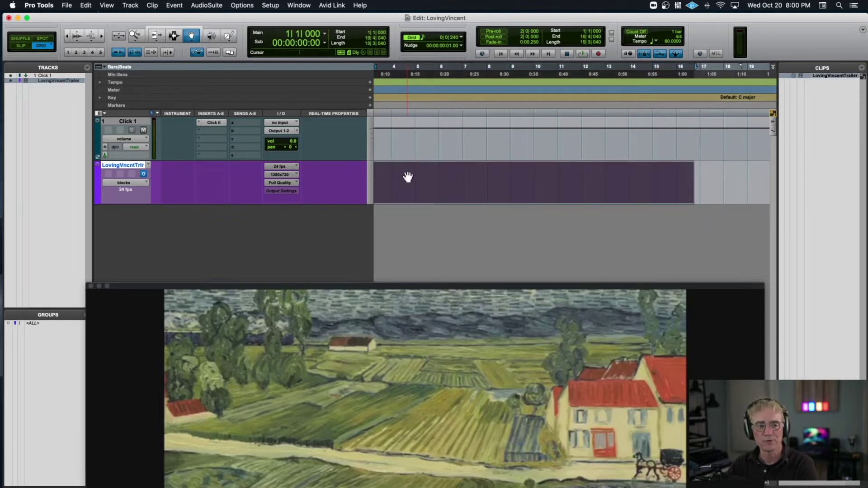
click(136, 183)
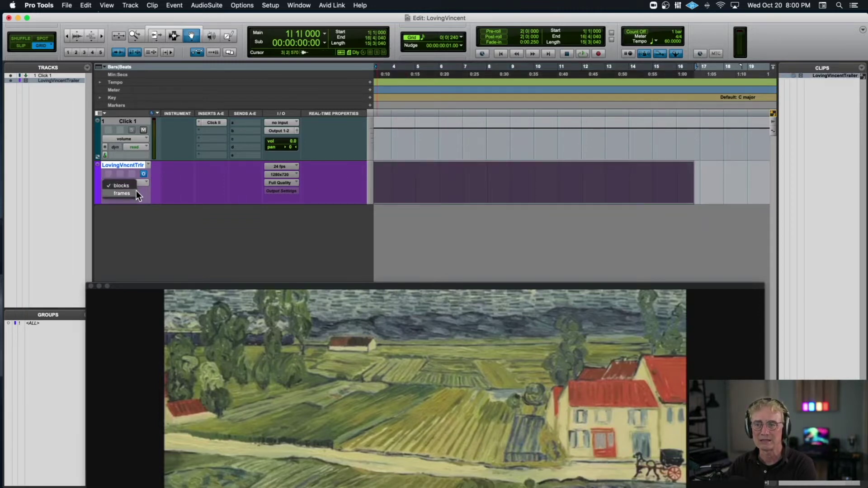
click(136, 191)
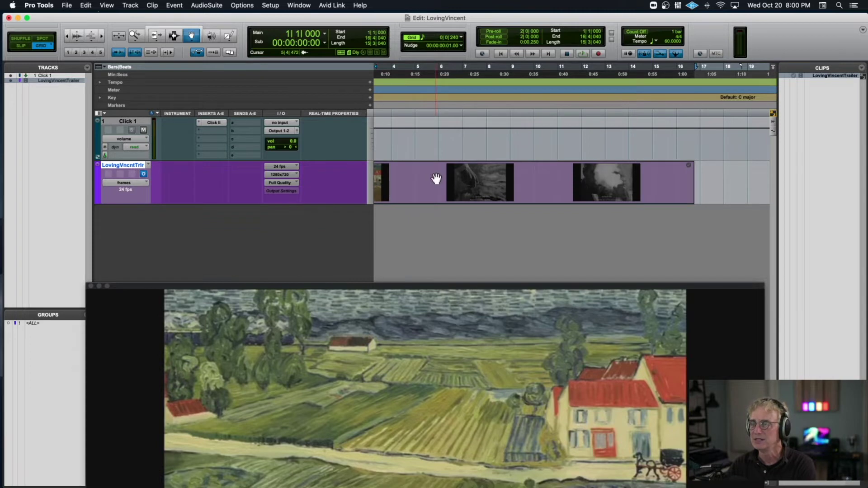
Zoom in horizontally from the start of the trailer clip and return the video track view to blocks
scroll(436, 178, left, 3)
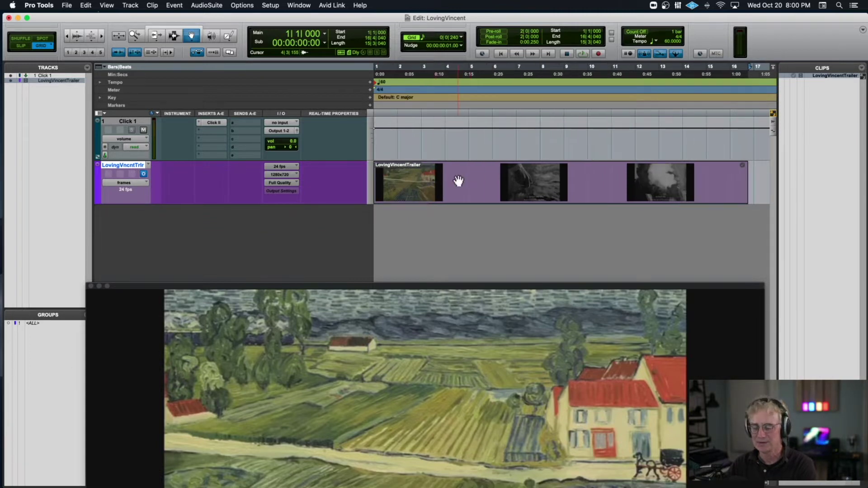
key(super+bracketright)
key(super+bracketright)
key(super+bracketright)
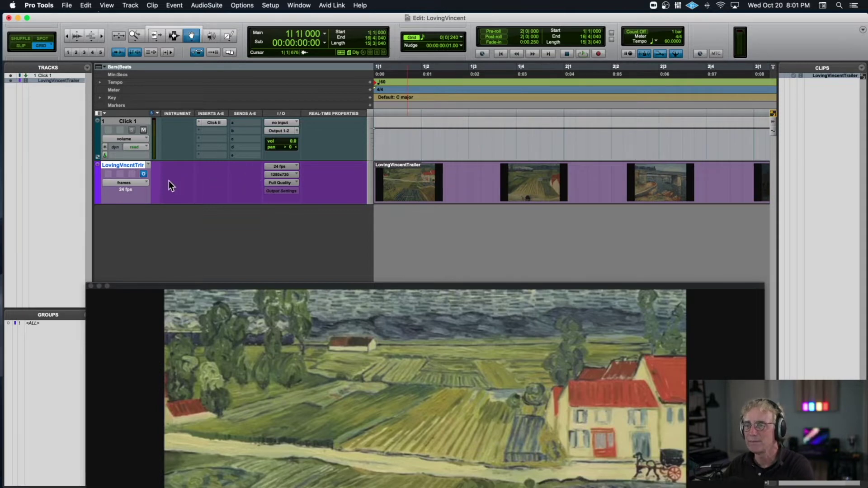
click(130, 183)
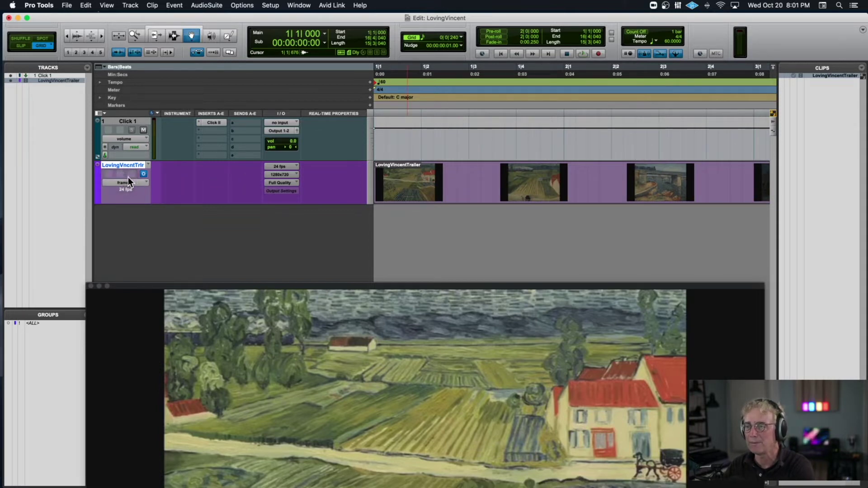
click(129, 177)
Shrink the video window to a small size, then move it off to another display and back over the tracks
drag(330, 284, 298, 42)
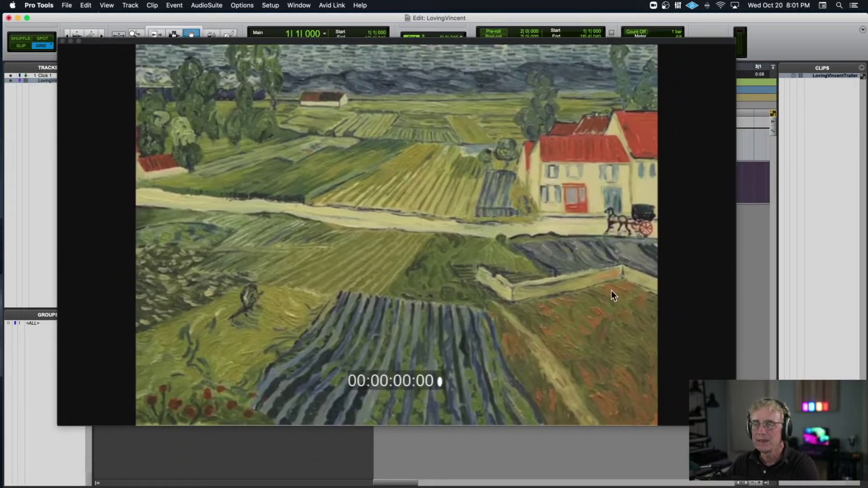
drag(735, 425, 340, 268)
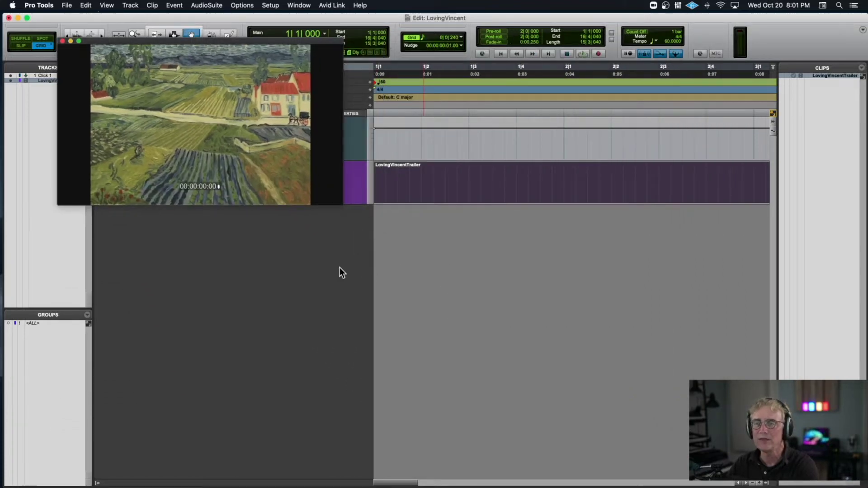
click(406, 241)
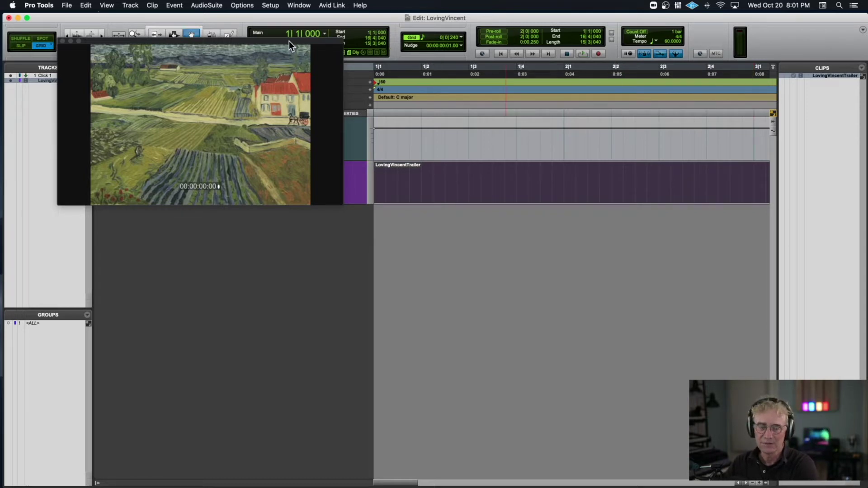
drag(289, 42, 867, 86)
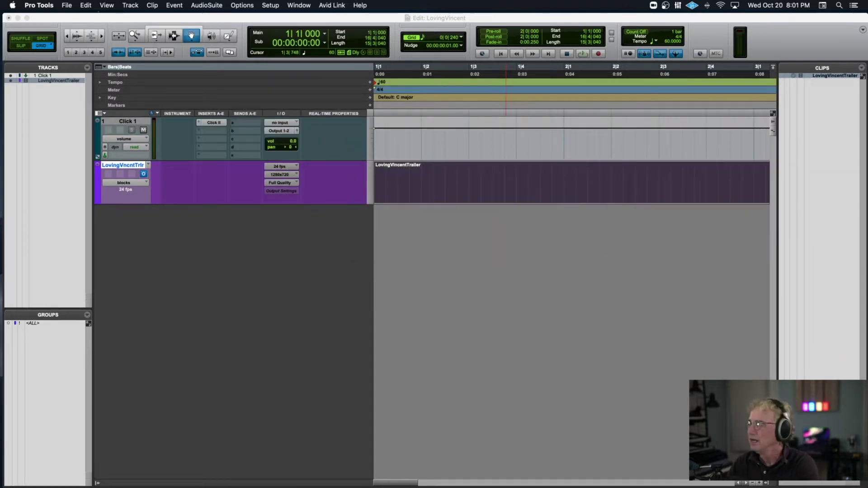
drag(867, 124, 360, 91)
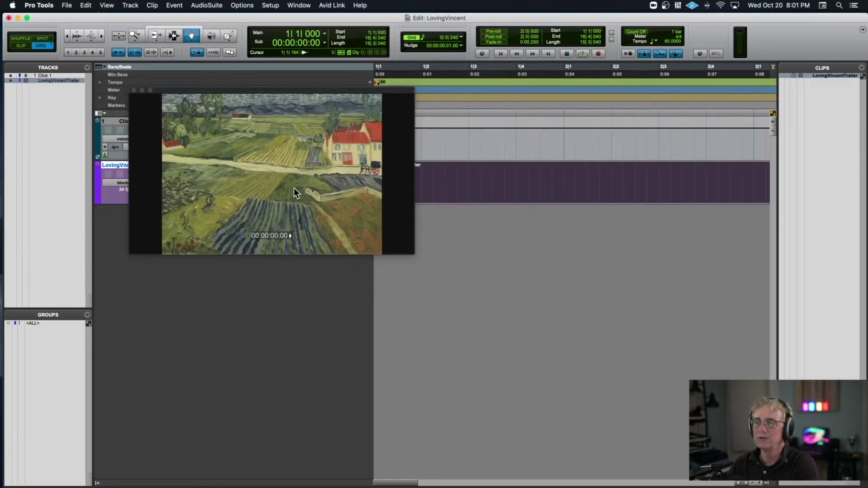
Try the video window enlarged and at Actual Size, then set it to Half Size and place it below the video track
drag(413, 251, 387, 268)
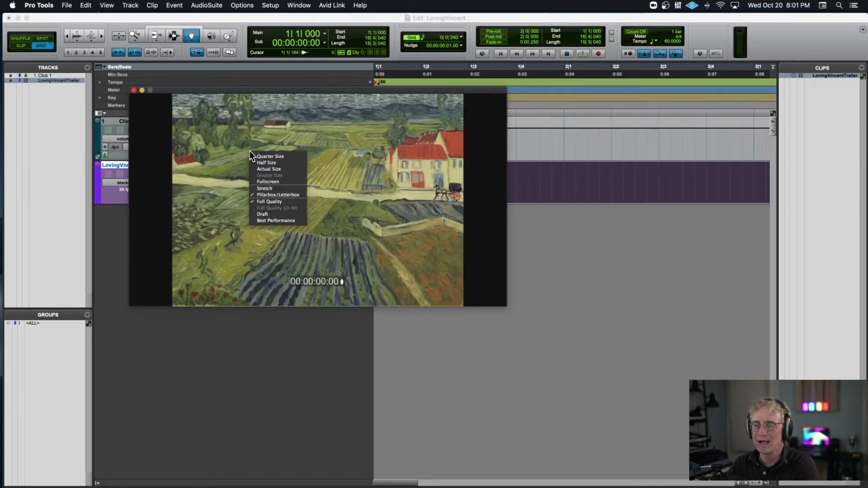
click(286, 168)
right_click(305, 173)
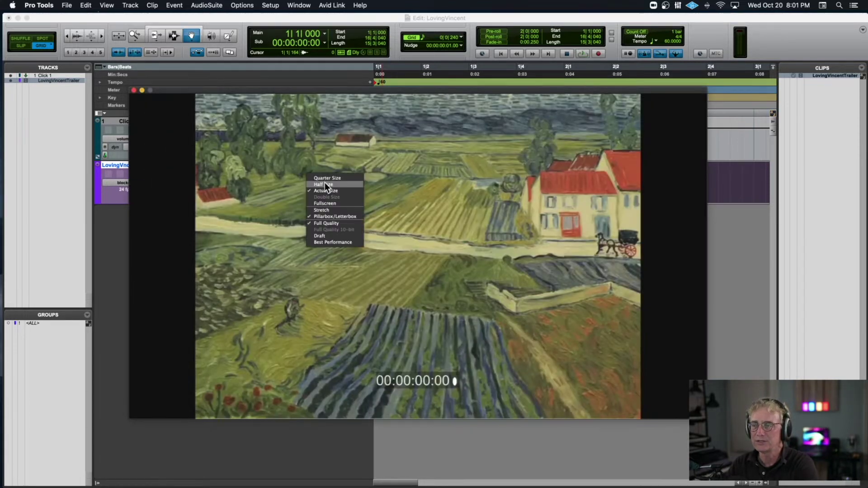
click(323, 184)
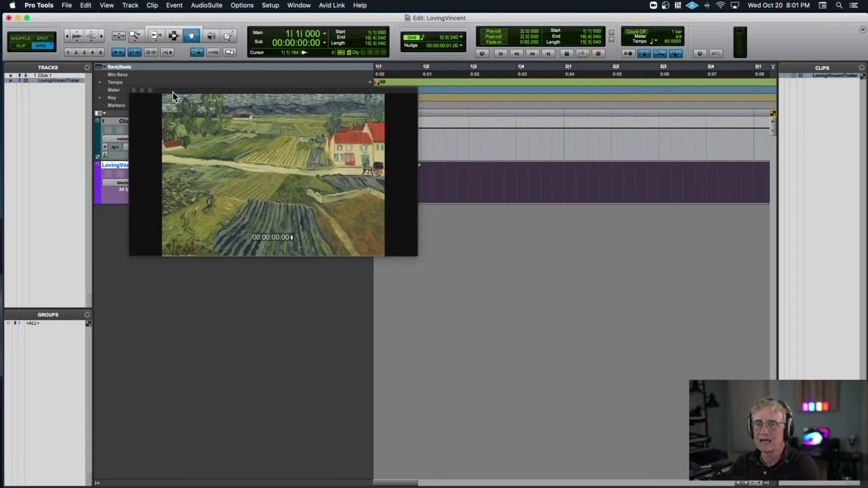
drag(173, 90, 140, 210)
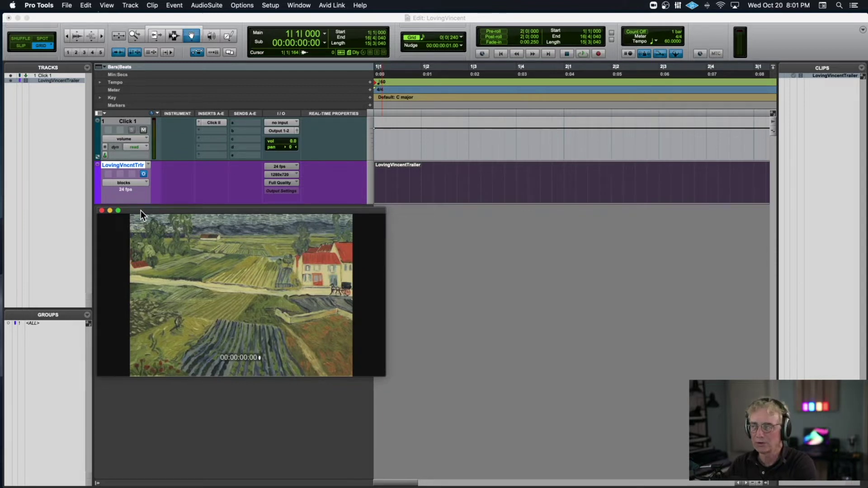
Set the LovingVincentTrailer track's video quality to Best Performance
click(162, 198)
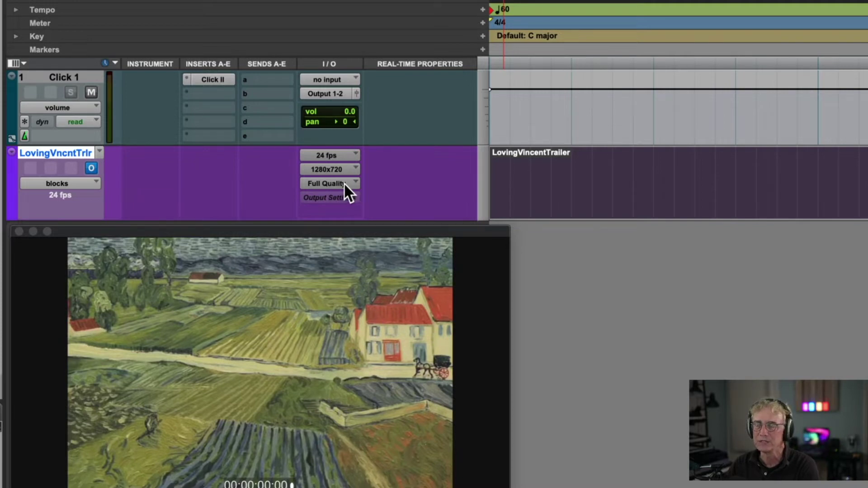
click(320, 184)
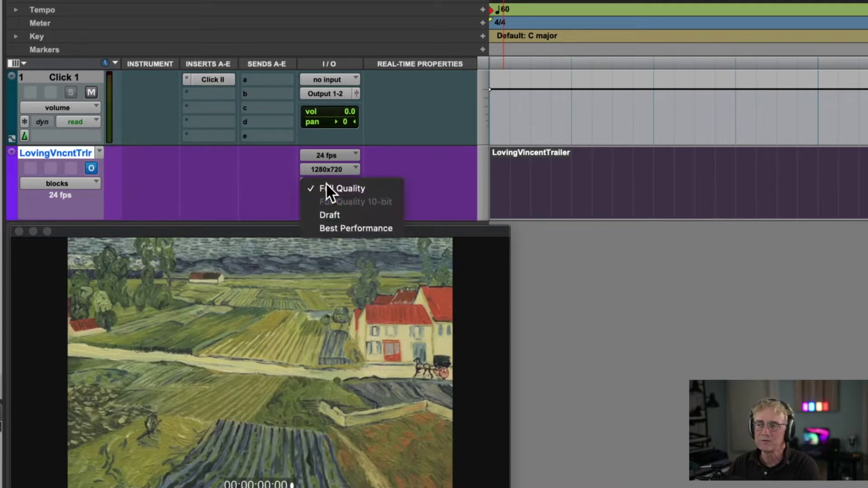
click(364, 226)
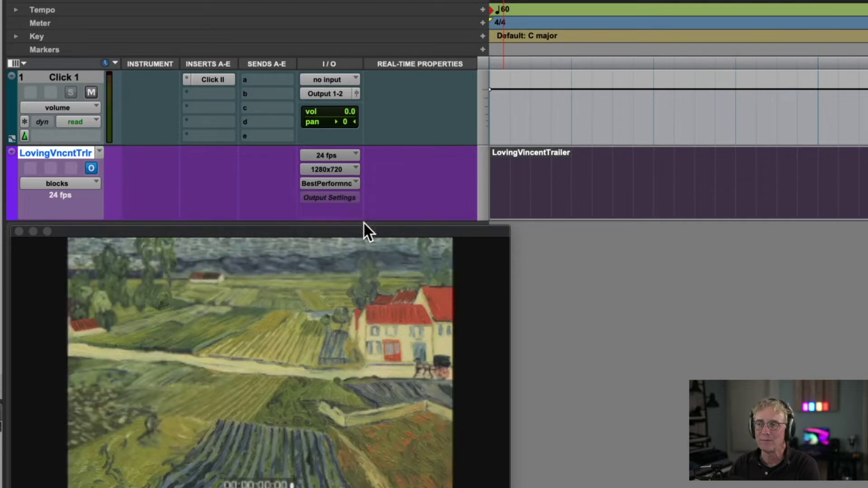
Try the Draft video quality on the LovingVincentTrailer track and move the video window over the track and back below it
click(337, 190)
click(339, 175)
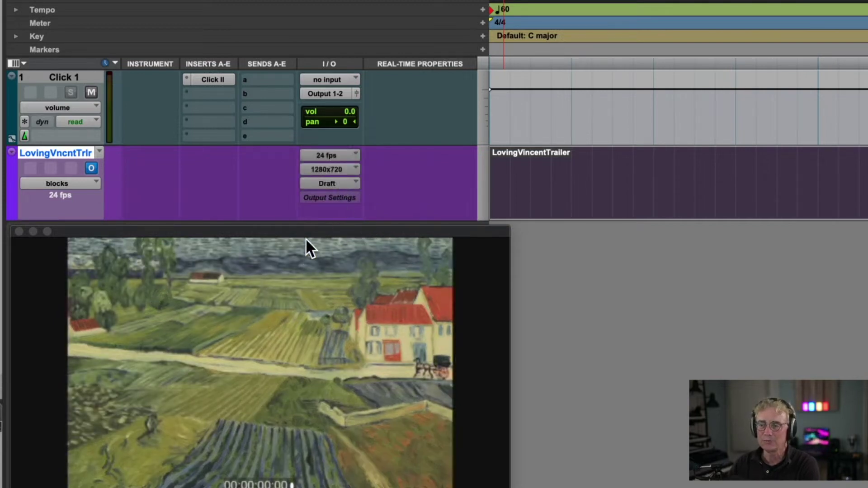
drag(311, 229, 352, 152)
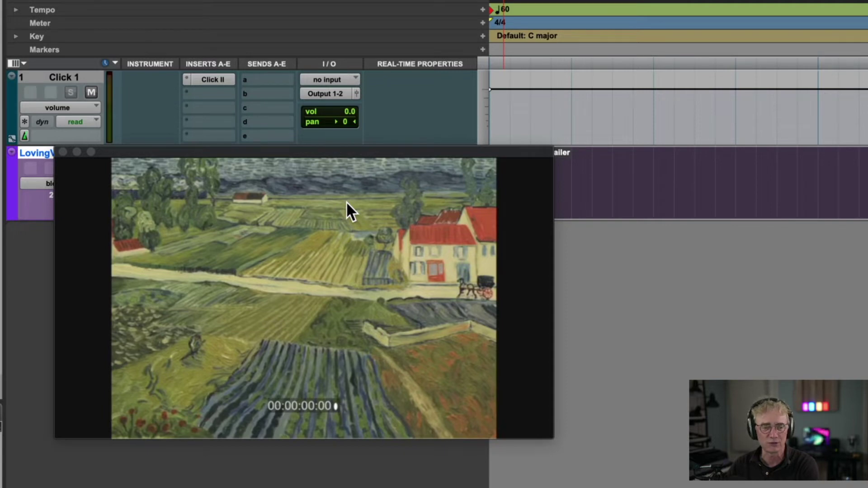
drag(118, 150, 137, 248)
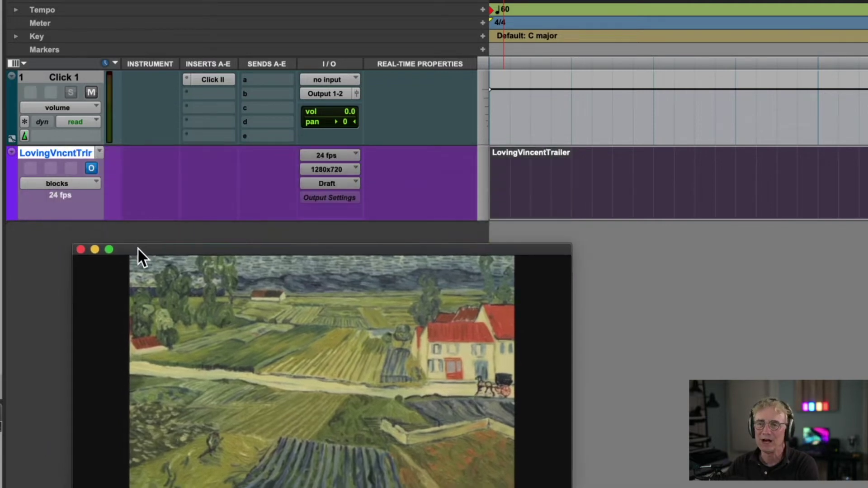
Set the LovingVincentTrailer track's video quality to Full Quality and move the video window up against the track
click(326, 184)
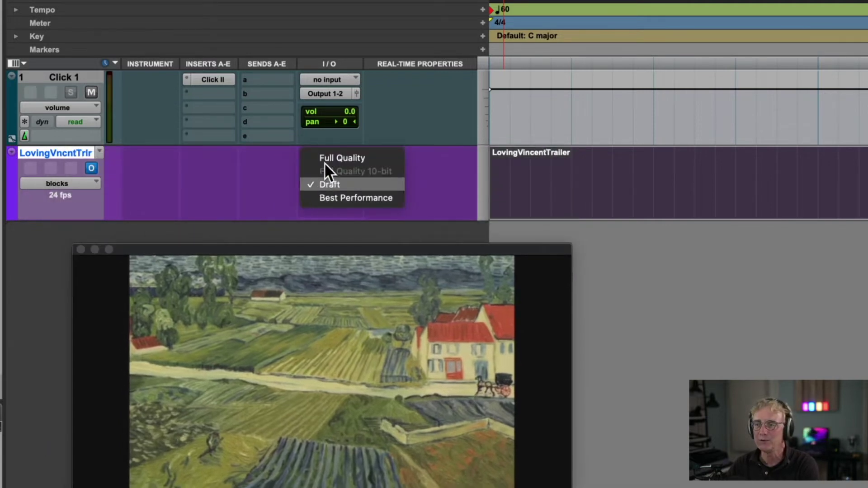
click(326, 158)
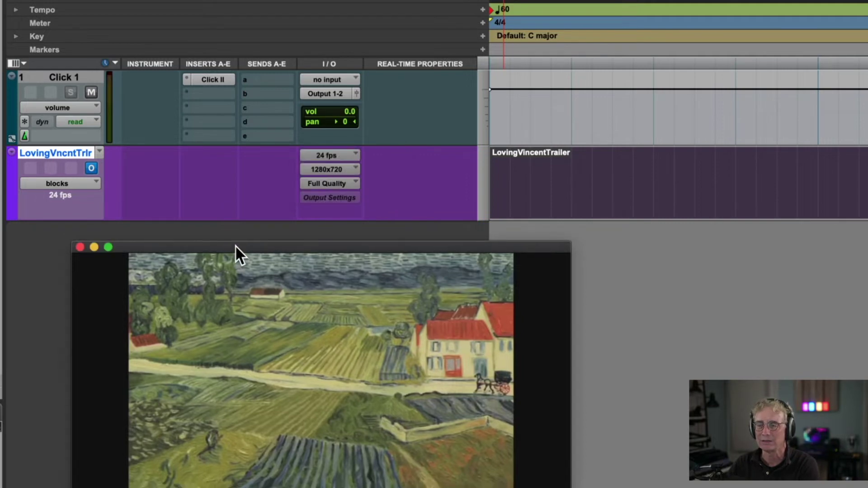
drag(235, 245, 210, 191)
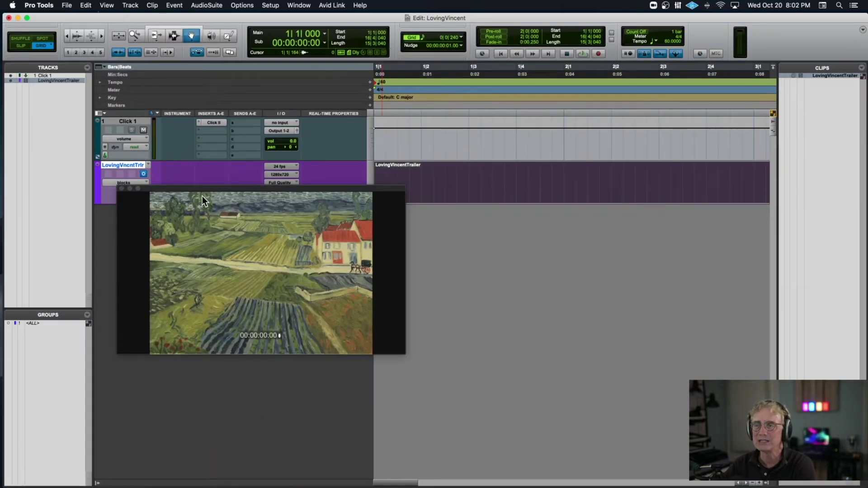
Open the Session Setup window and place it over the tracks to view the session's format and timecode settings
click(278, 6)
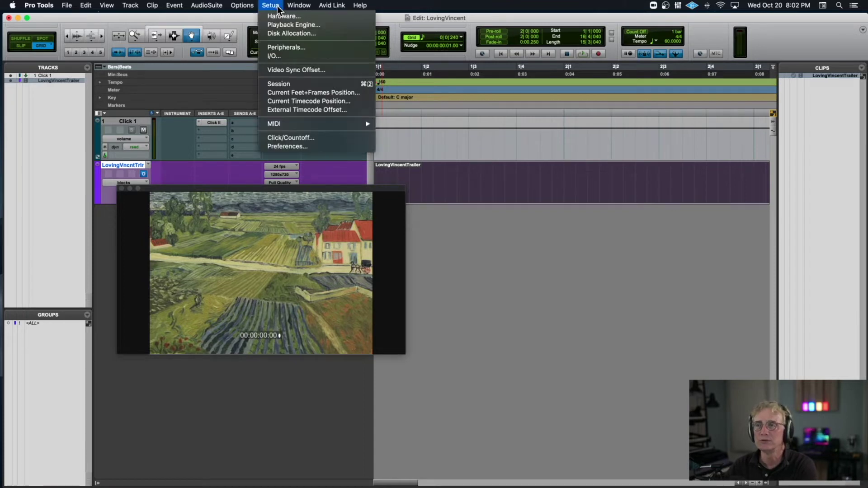
click(305, 84)
drag(268, 140, 503, 148)
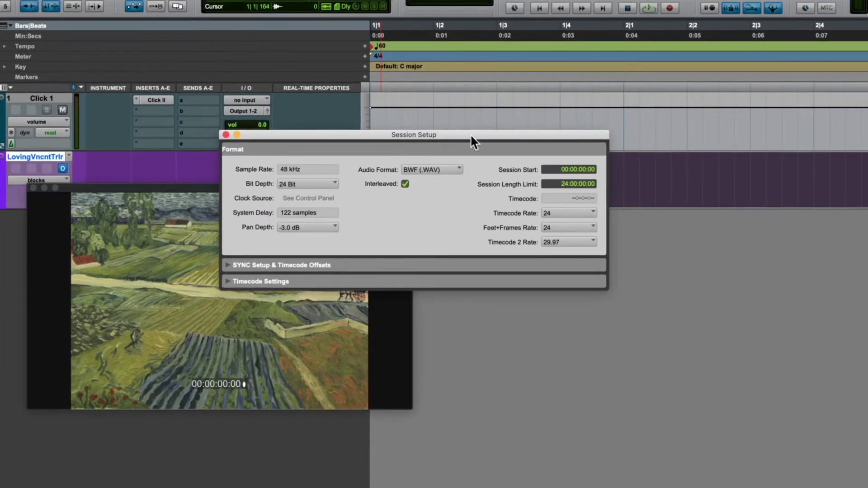
drag(472, 135, 430, 99)
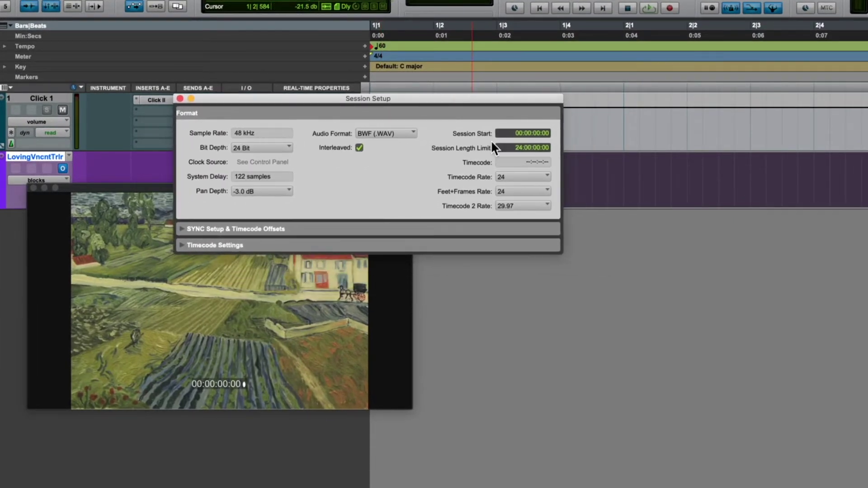
Open the Session Start timecode for editing, select its minutes value, and confirm it at 00:00:00:00
click(519, 131)
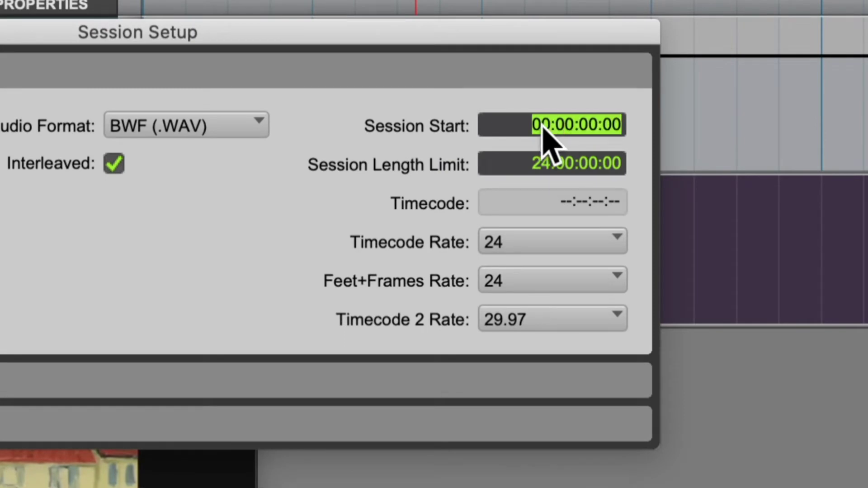
click(542, 126)
click(563, 125)
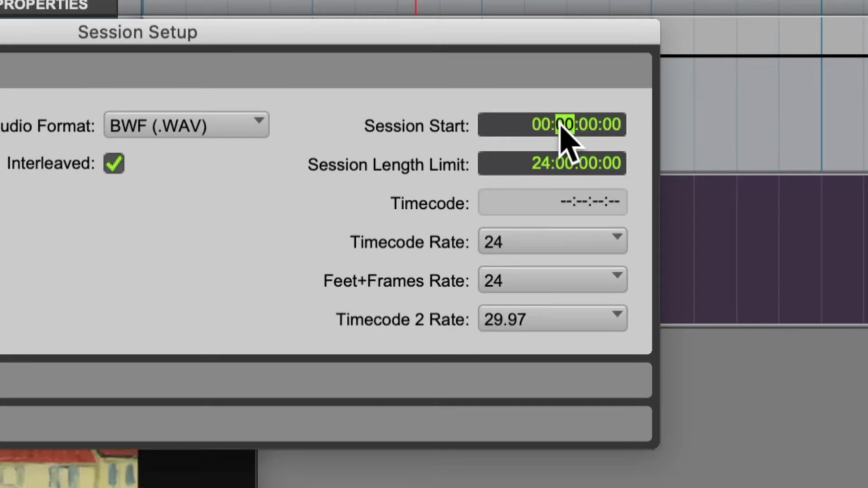
key(Return)
click(472, 355)
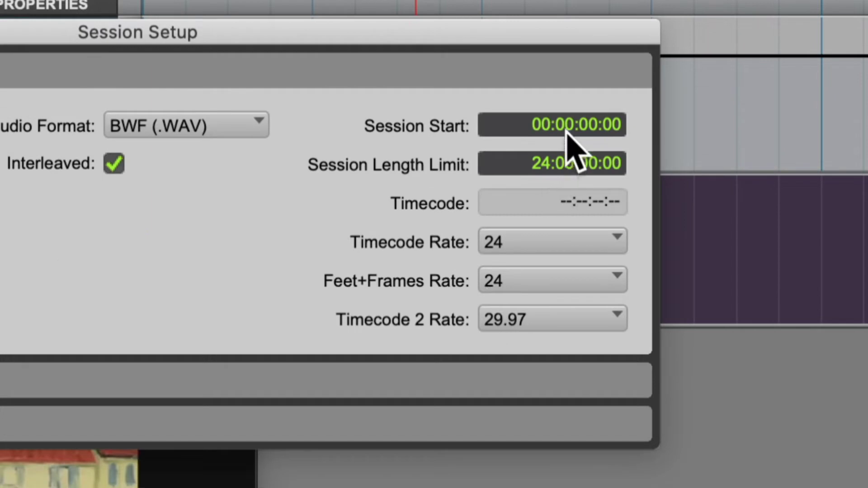
Examine the available Timecode Rate options, including Follow Video Frame Rate, and keep the rate at 24 fps
click(533, 247)
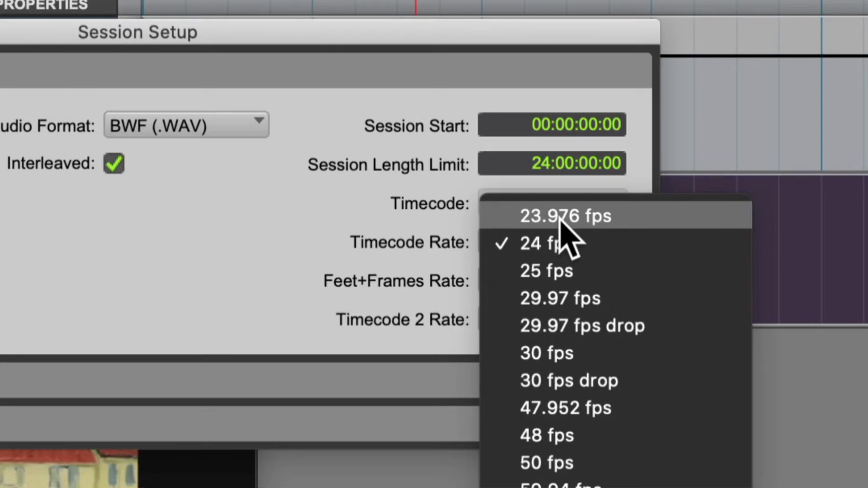
click(361, 233)
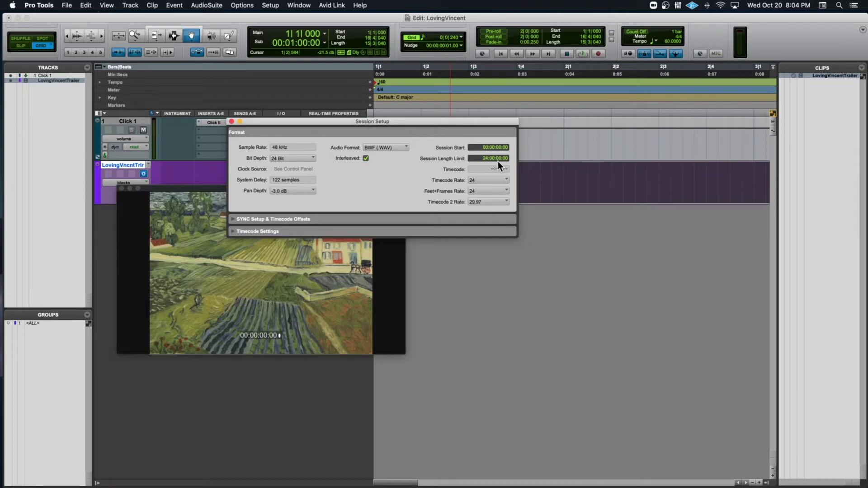
click(478, 179)
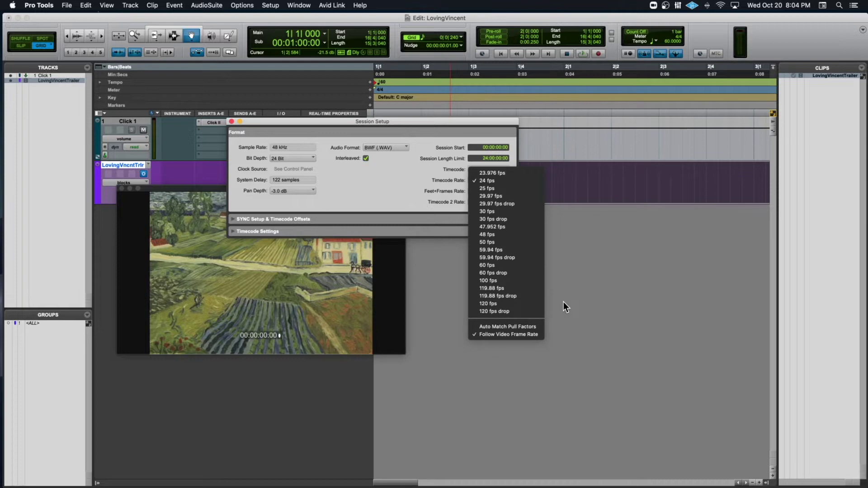
click(547, 141)
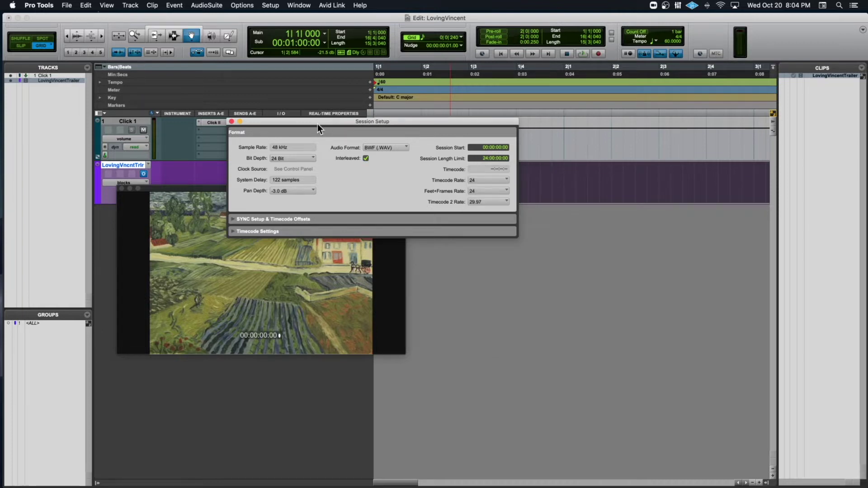
Move the Session Setup window down over the video and lower the Edit window so its counters are fully accessible
drag(322, 122, 327, 220)
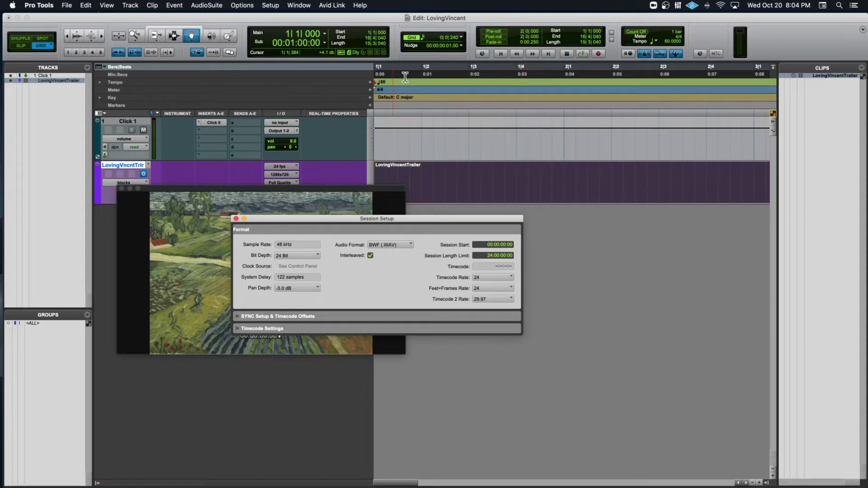
click(325, 42)
click(327, 22)
drag(330, 20, 370, 101)
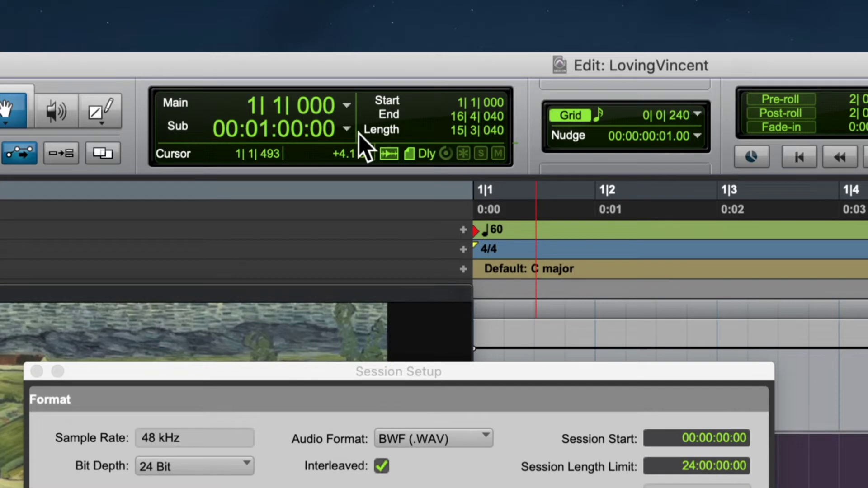
Hide the Sub Counter beneath the Bars|Beats main counter and show it again
click(350, 112)
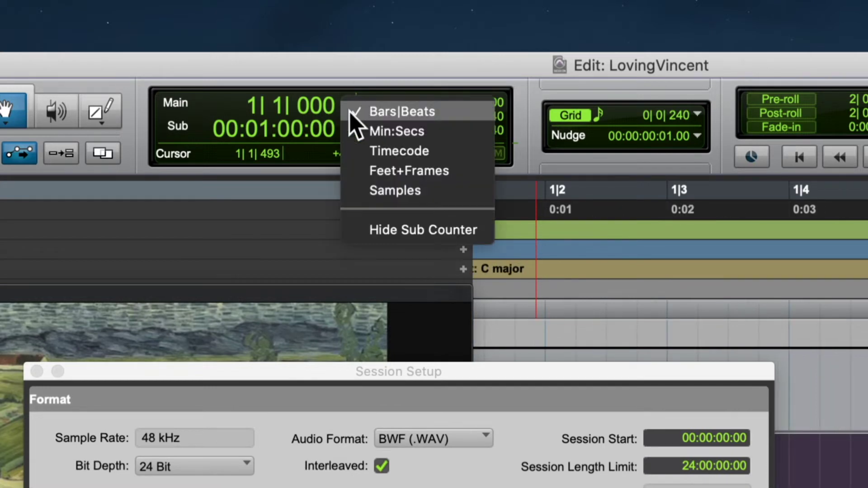
click(401, 230)
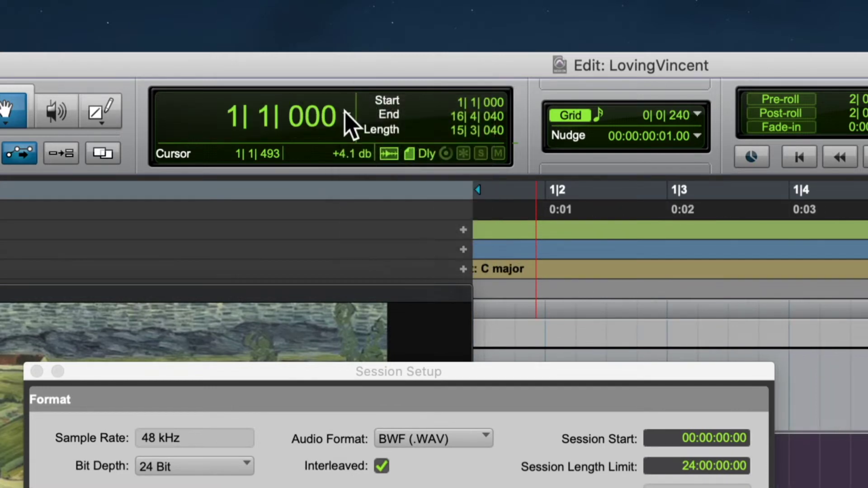
click(345, 111)
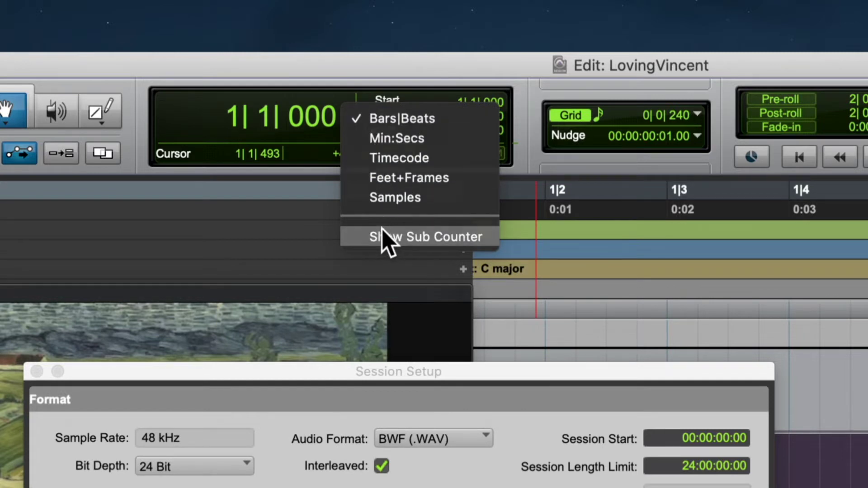
click(383, 232)
Choose Timecode as the Sub Counter's format and return the playback position to the session start
click(348, 130)
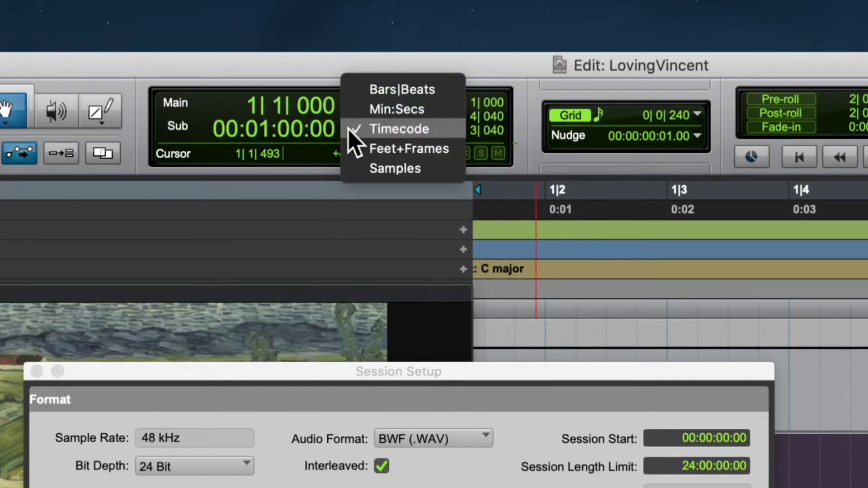
click(350, 129)
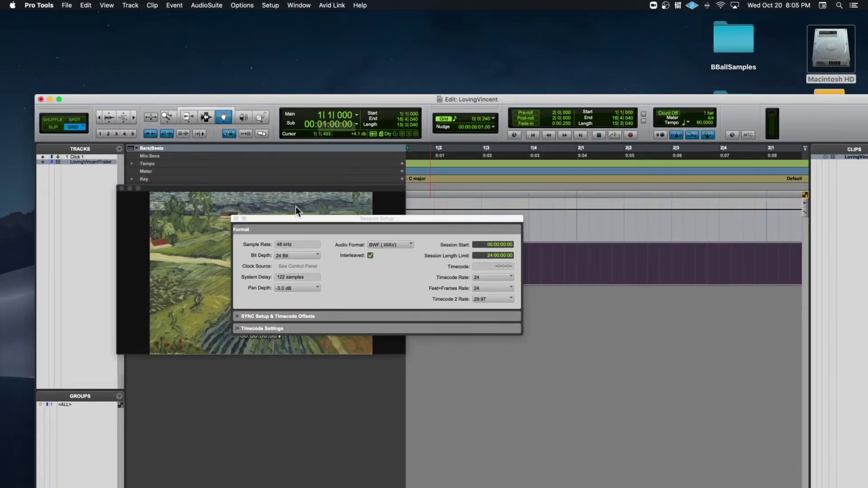
key(Return)
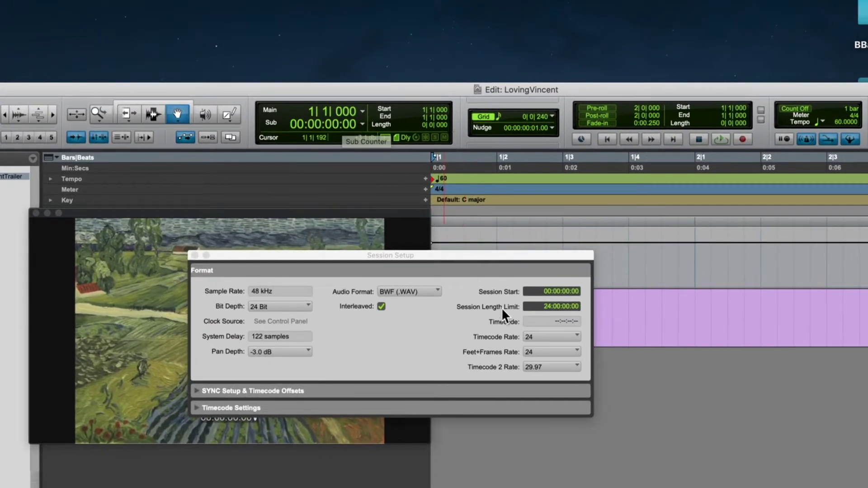
Close Session Setup, move the Edit window back up, and reposition the video window over the tracks
click(195, 255)
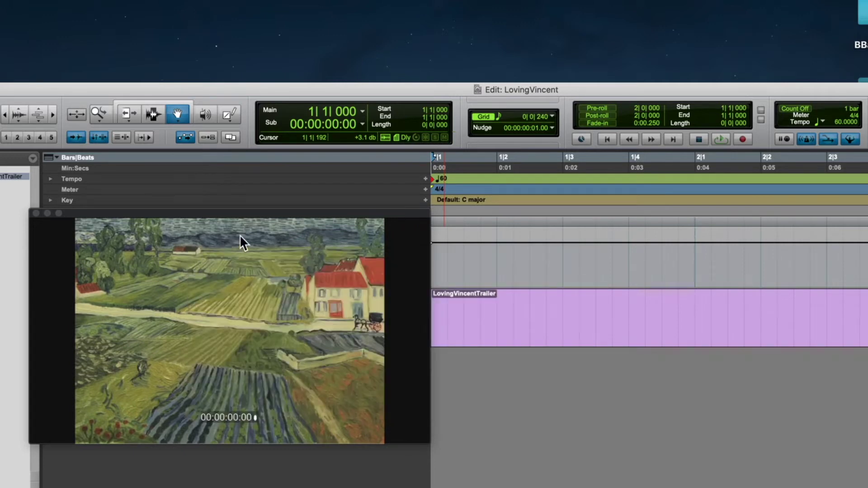
drag(341, 88, 358, 82)
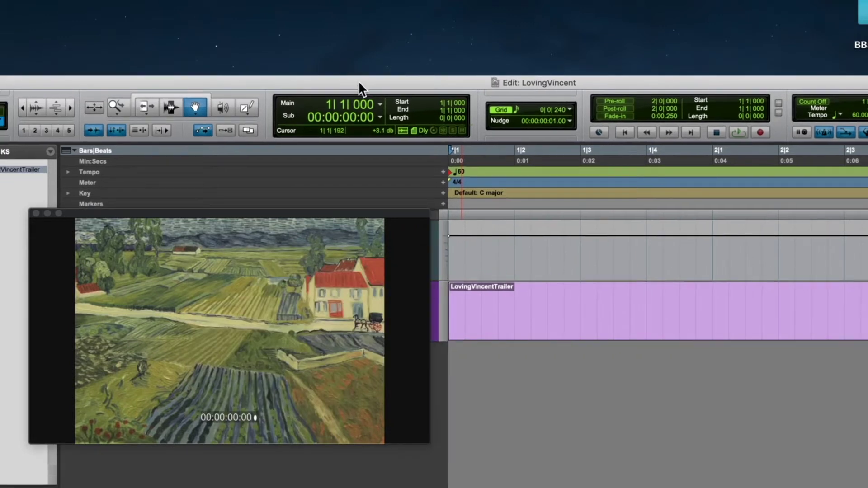
drag(304, 209, 328, 183)
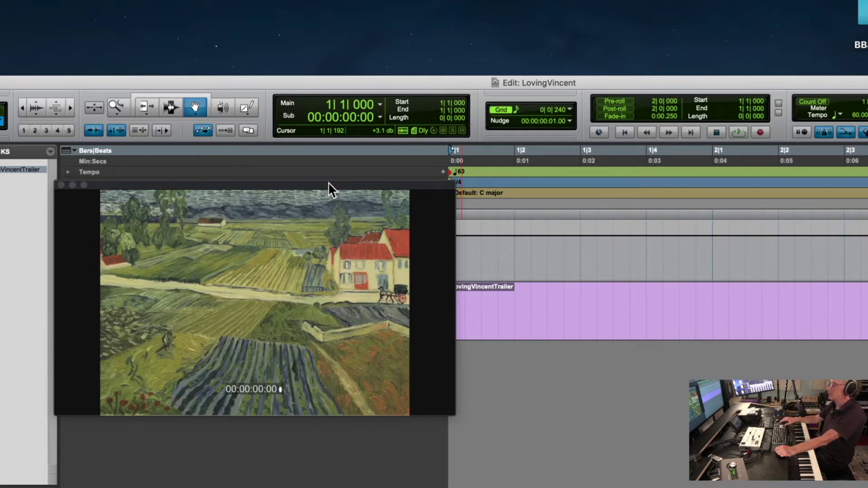
drag(346, 83, 396, 18)
drag(328, 183, 408, 142)
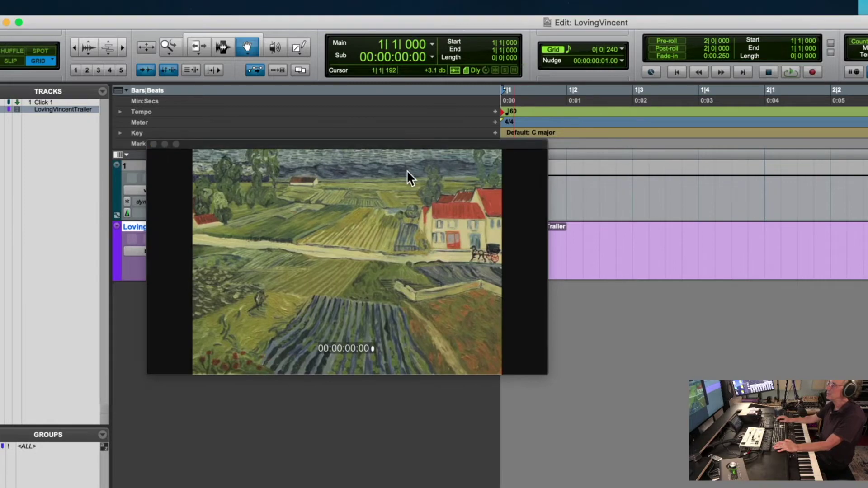
Show the video fullscreen, play the trailer's opening, and return to the session start
right_click(397, 189)
click(409, 228)
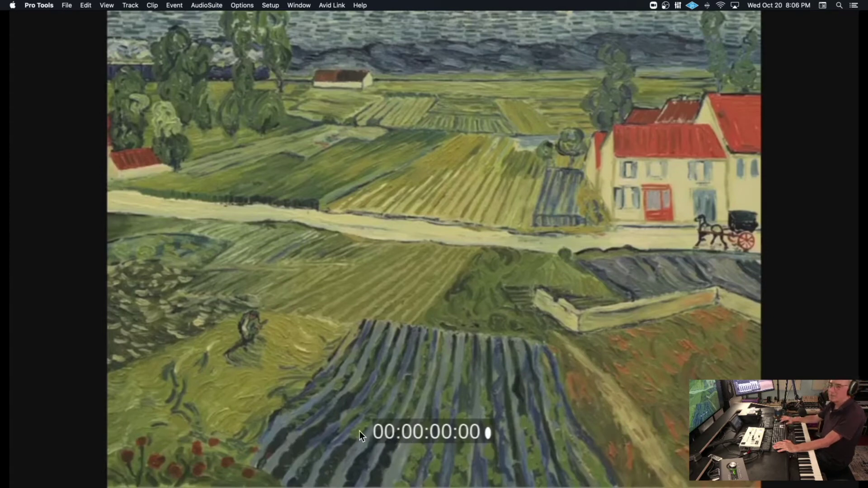
key(space)
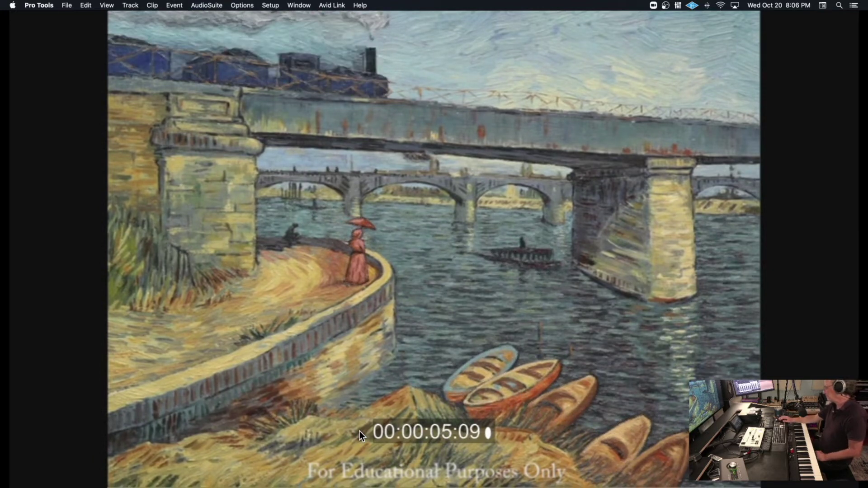
key(Return)
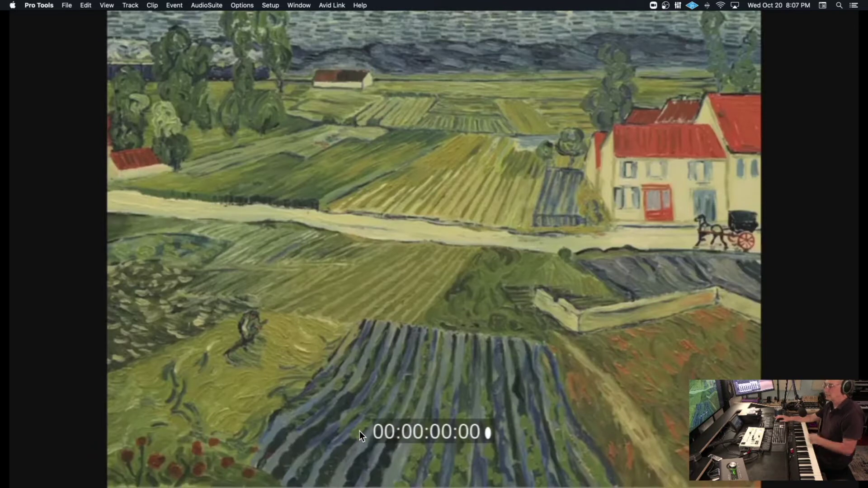
Set the video window to Half Size and place it directly below the video track
right_click(360, 431)
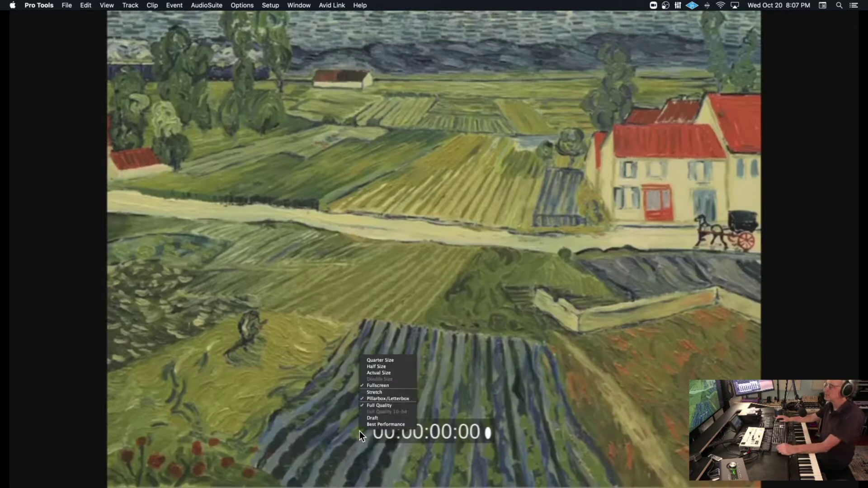
click(379, 366)
drag(389, 139, 365, 240)
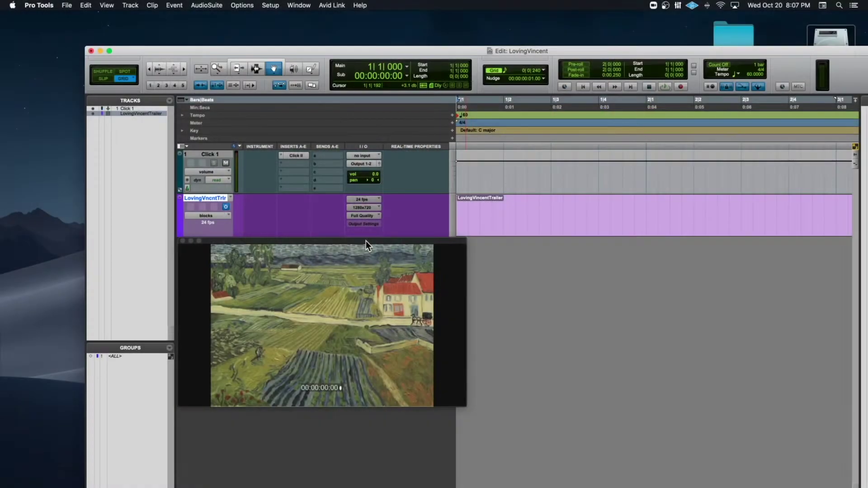
Enlarge the video window freely until it covers most of the screen, and play the trailer from the start
drag(406, 238, 434, 29)
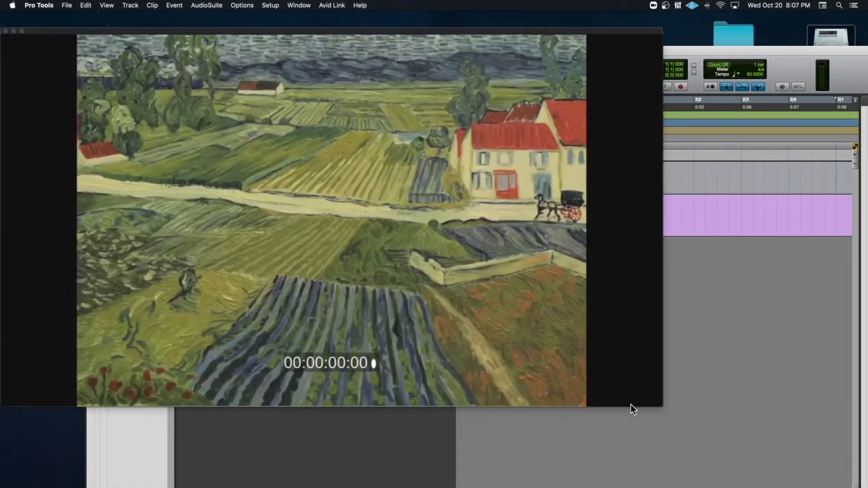
drag(658, 406, 762, 486)
key(space)
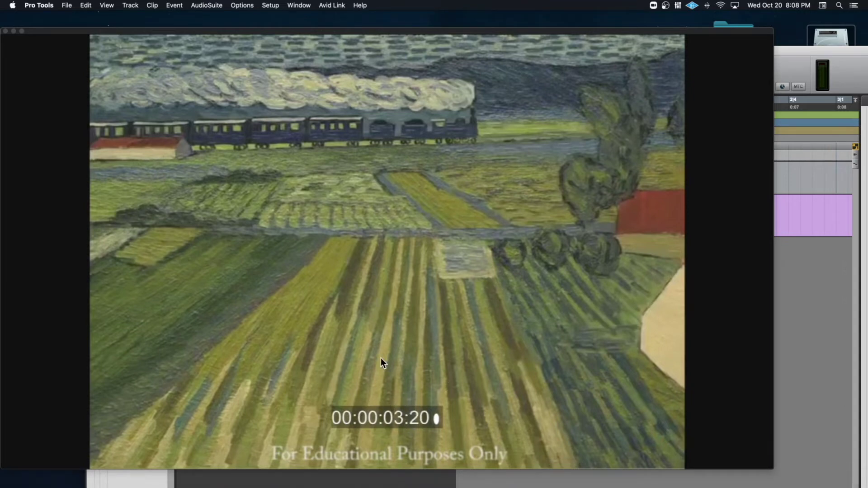
Advance the video by one frame, then minimize the video window and move the Edit window to the screen's upper edge
key(KP_Add)
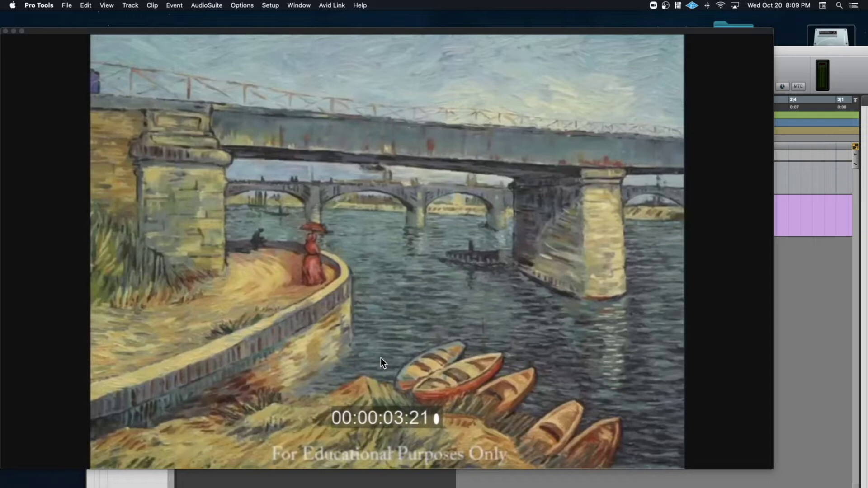
click(13, 31)
drag(164, 48, 127, 21)
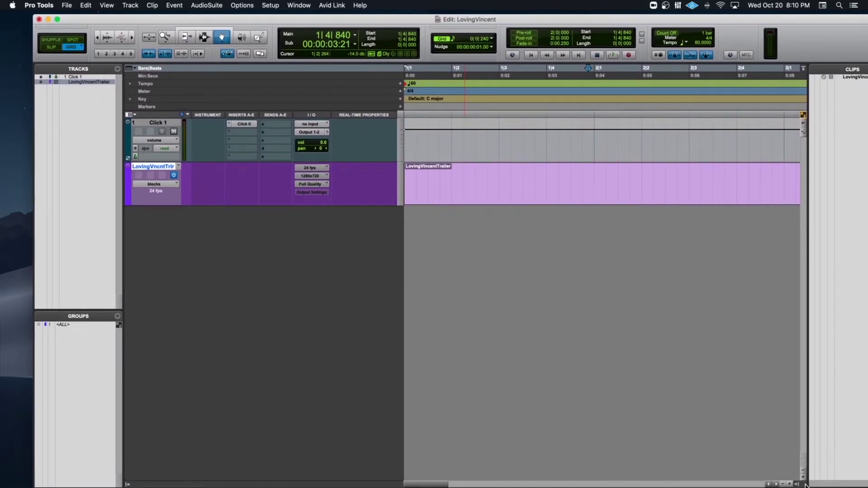
Restore the video window and preview the trailer's first second fullscreen from the session start, returning to the start
mouse_move(805, 486)
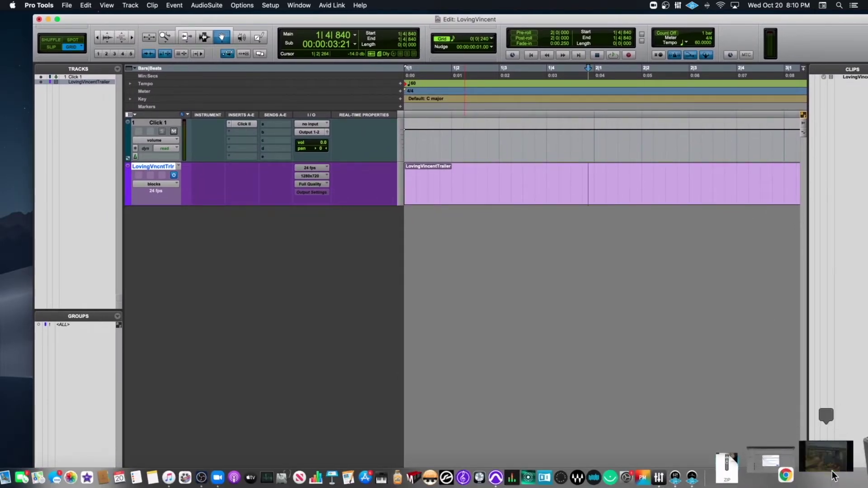
click(834, 475)
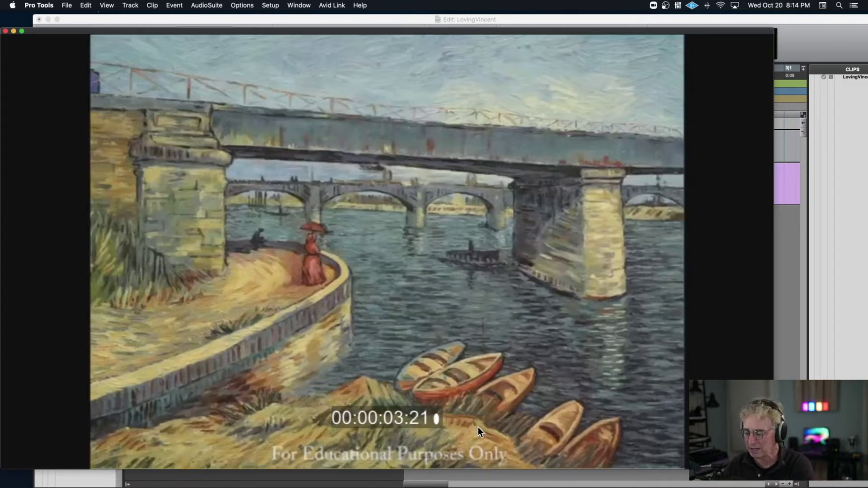
click(504, 360)
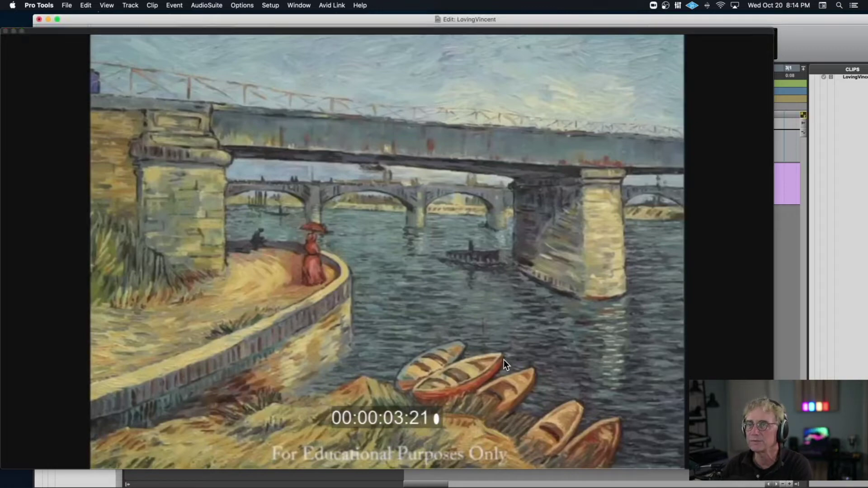
key(Return)
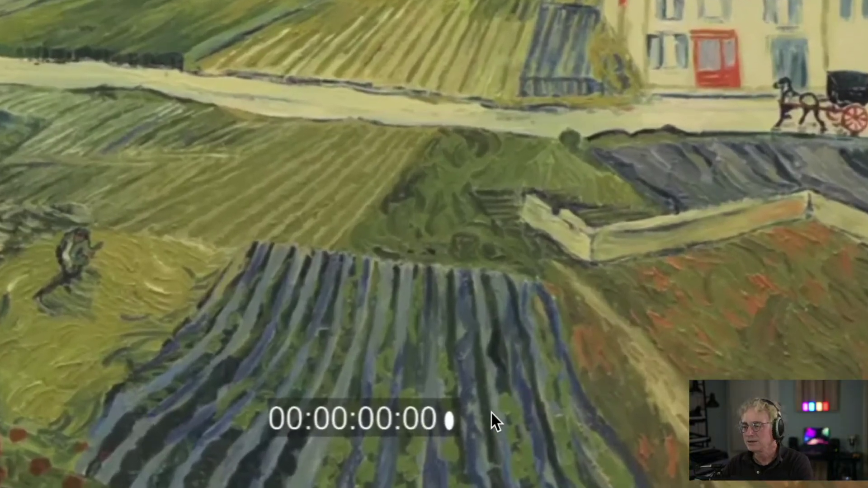
key(space)
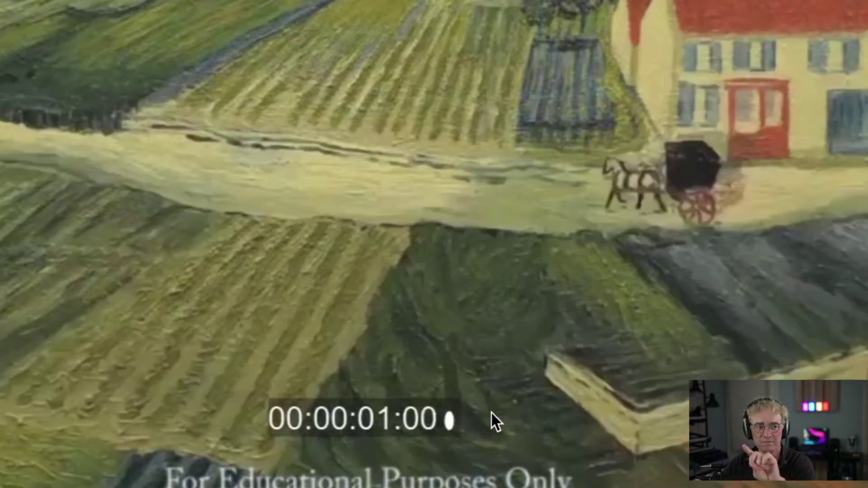
key(j)
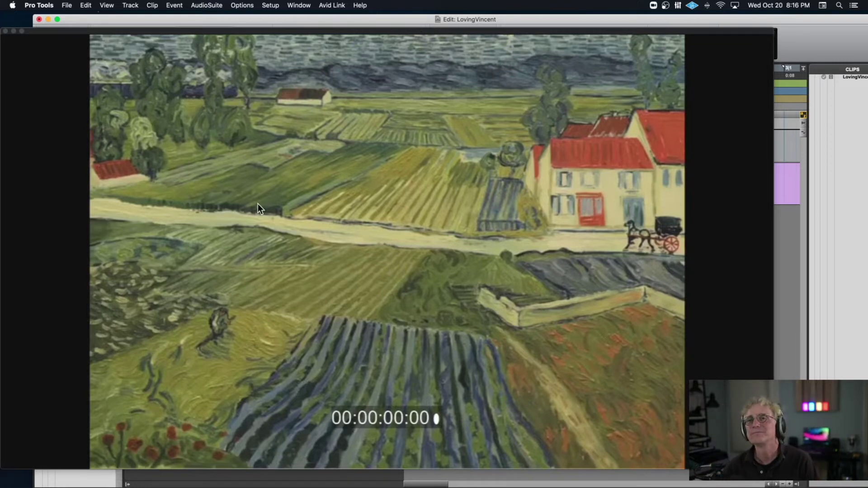
Minimize the video window and show the Big Counter in Timecode format, placed over the video track
click(13, 31)
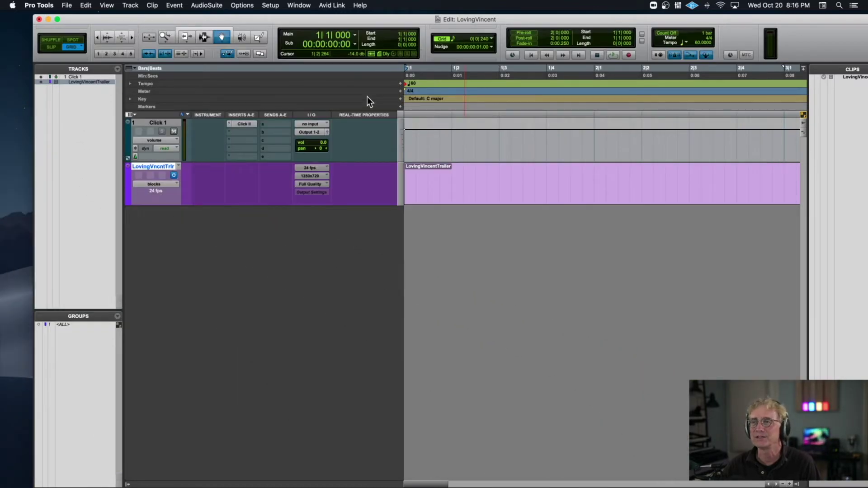
click(302, 6)
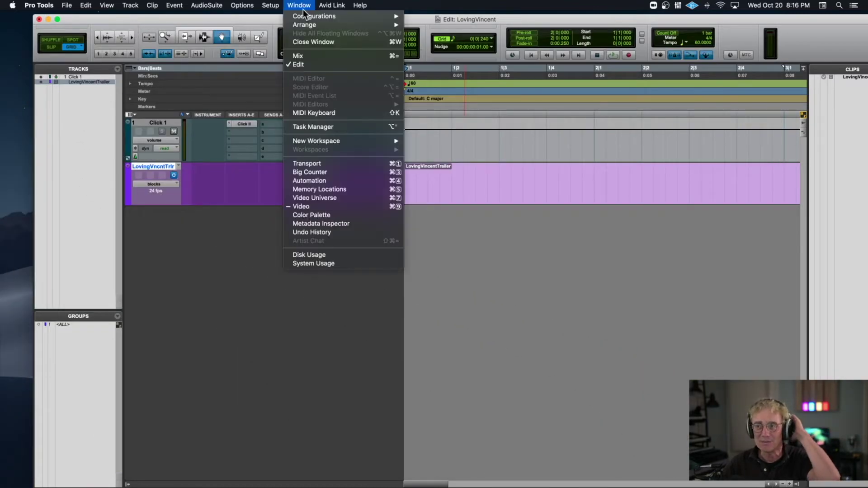
click(318, 173)
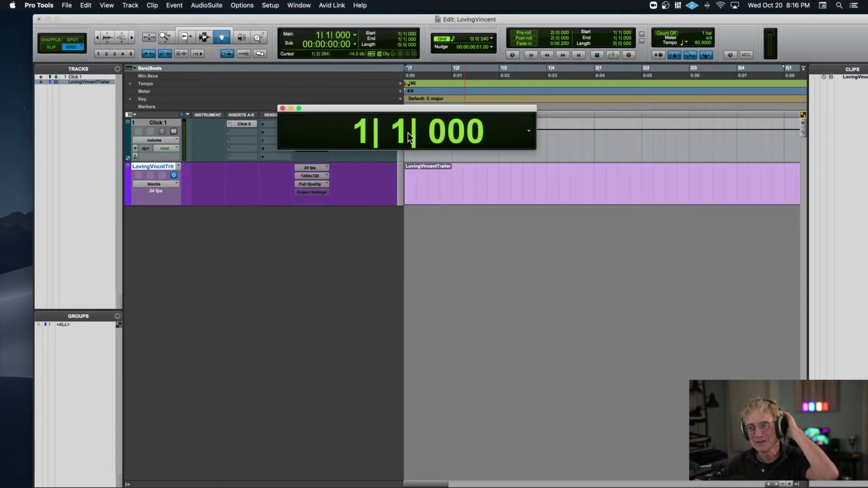
click(529, 131)
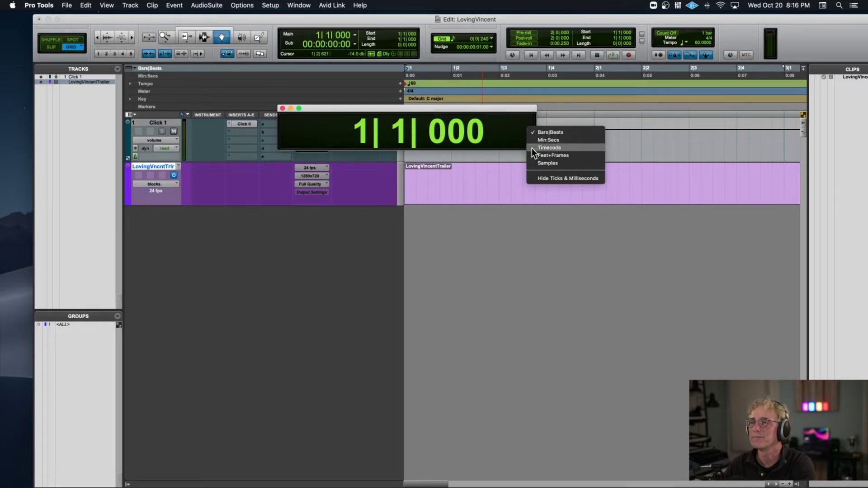
click(532, 149)
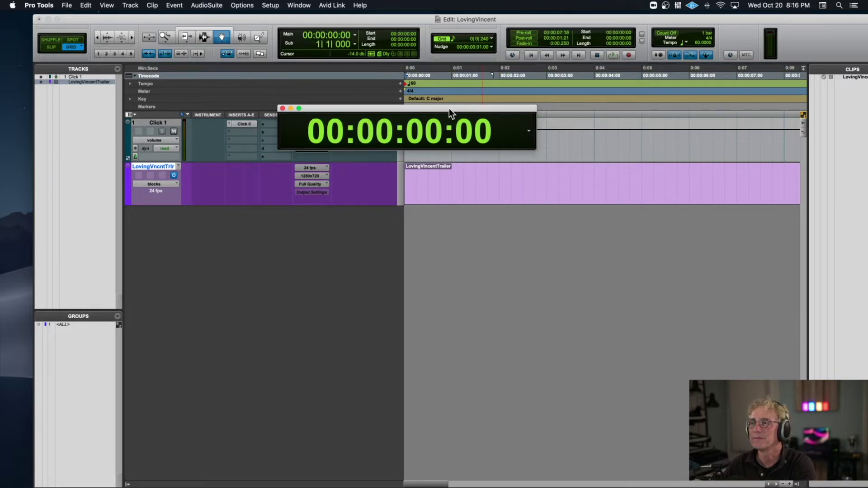
drag(449, 109, 375, 167)
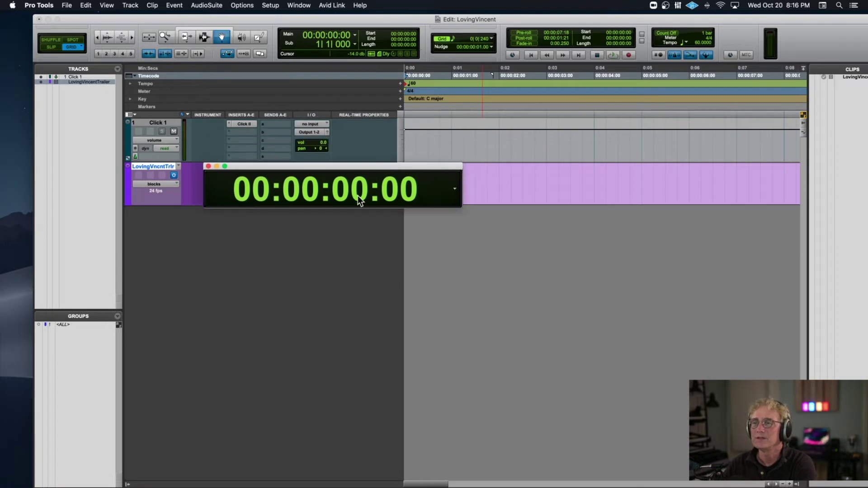
Locate to timecode 00:00:00:12 in the Big Counter and display that position in Bars|Beats
click(344, 186)
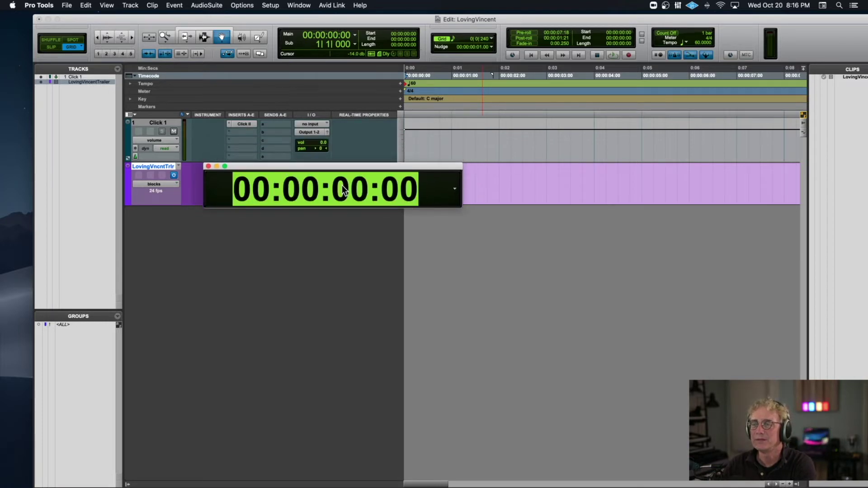
click(392, 190)
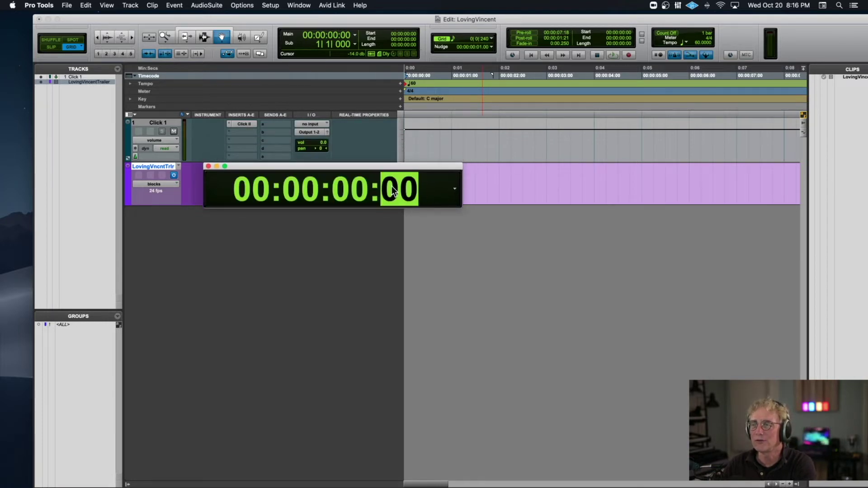
text(12)
key(Return)
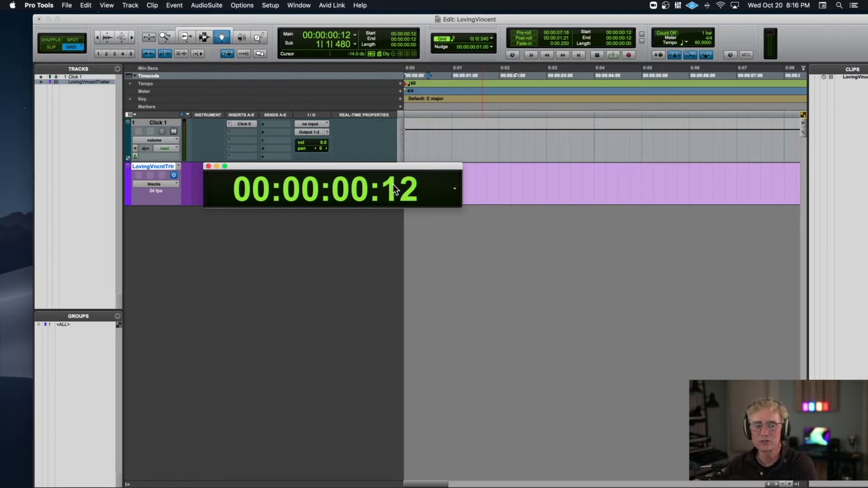
click(455, 189)
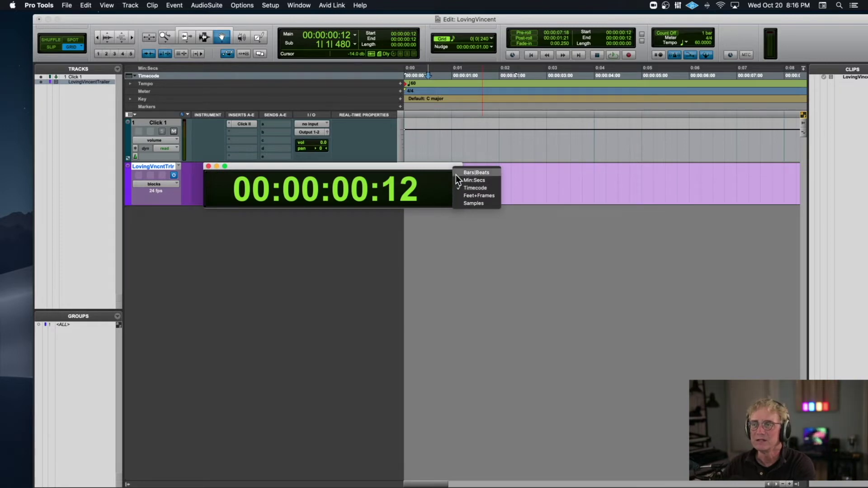
click(457, 172)
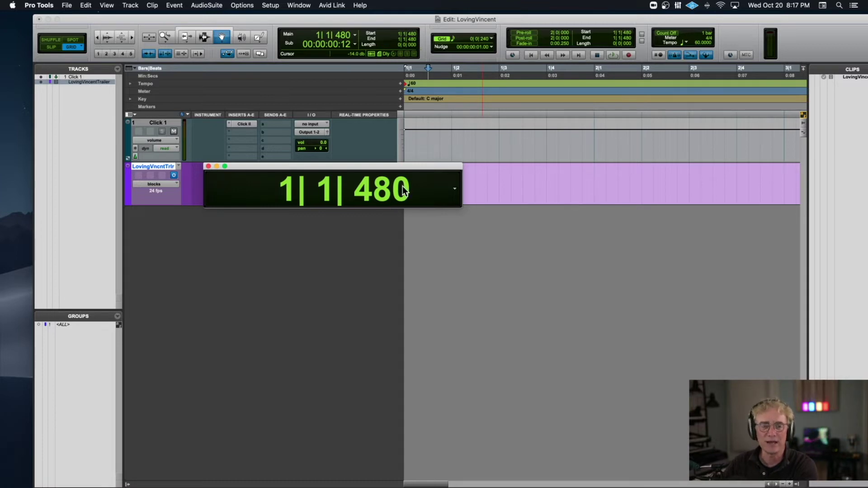
Return the Big Counter to Timecode, locate to 00:00:00:18, and display that position in Bars|Beats
click(454, 189)
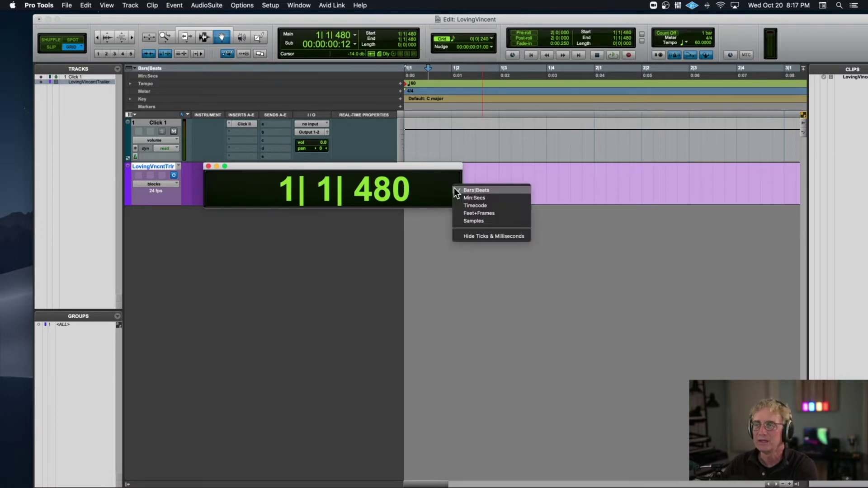
click(464, 205)
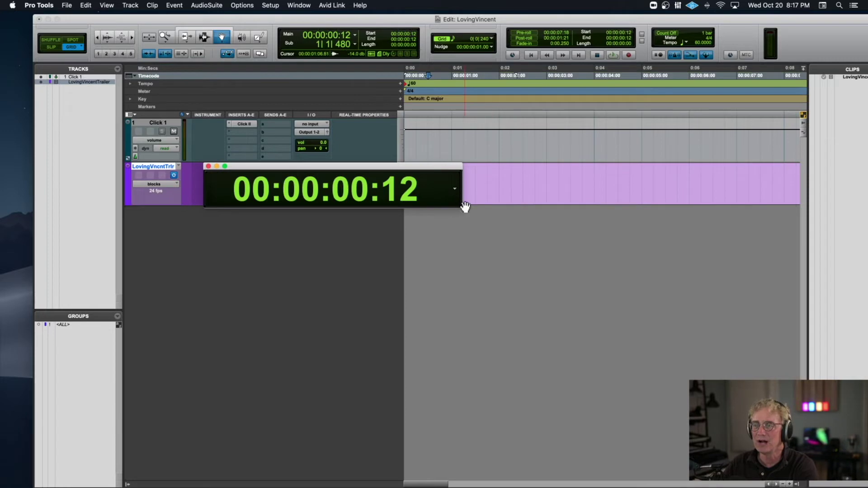
click(408, 191)
text(18)
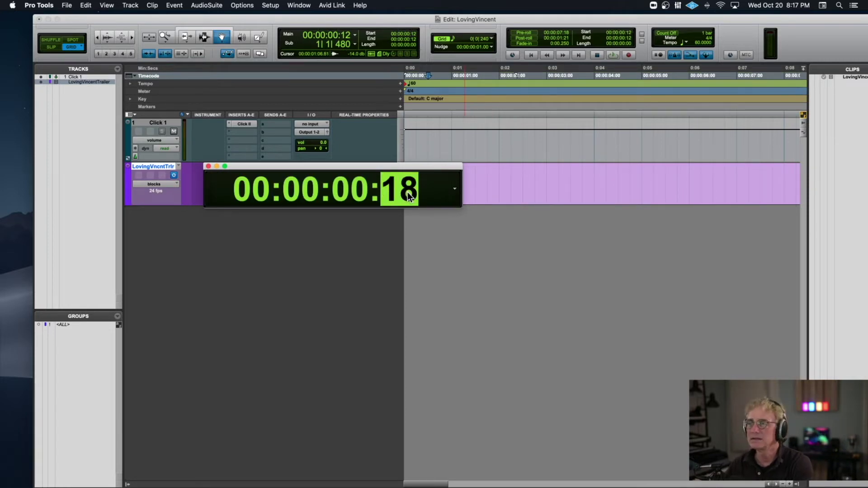
key(Return)
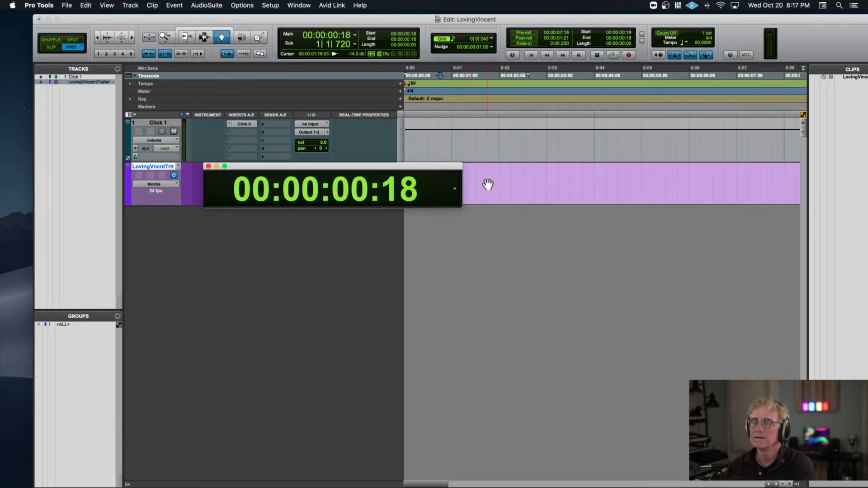
click(455, 189)
click(462, 173)
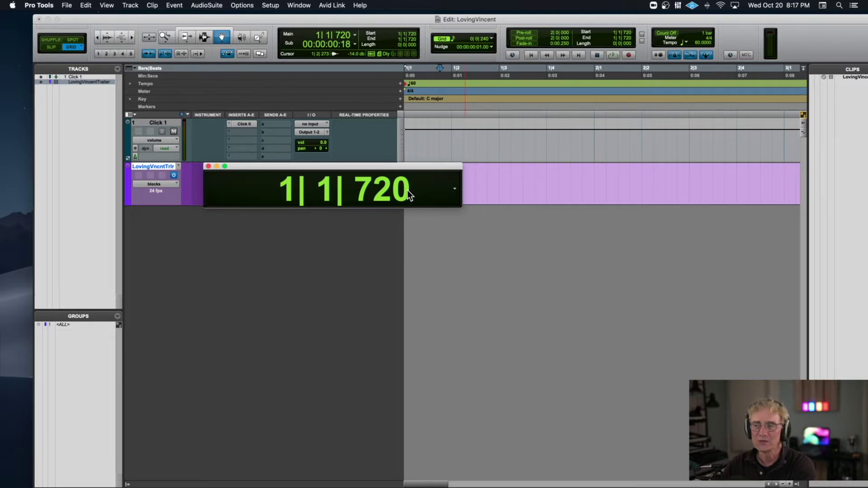
Set the Big Counter back to Timecode and locate the playback cursor to 00:00:05:12
click(292, 195)
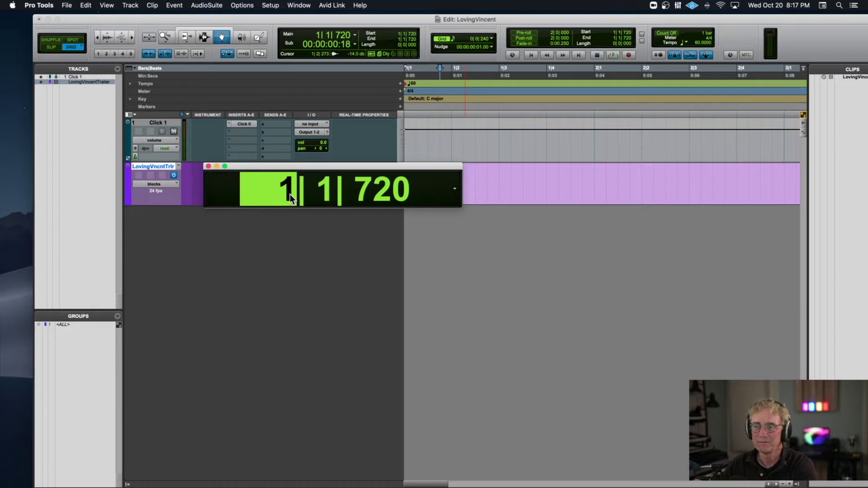
click(455, 189)
click(460, 203)
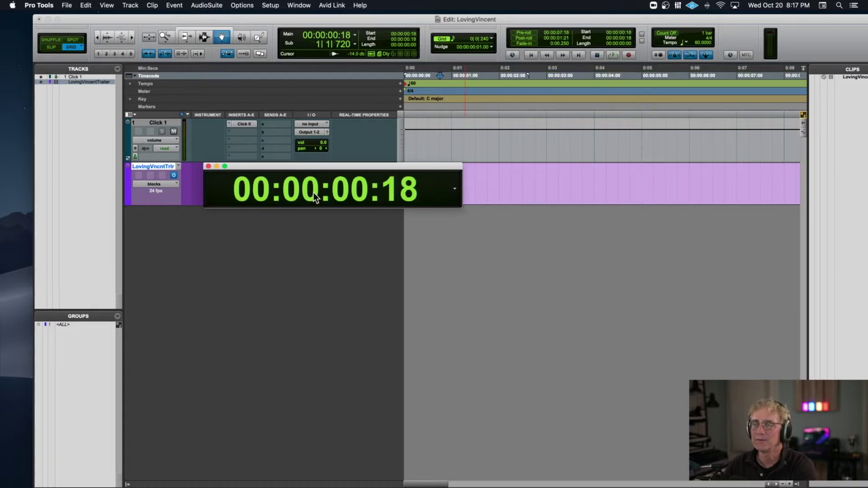
click(310, 194)
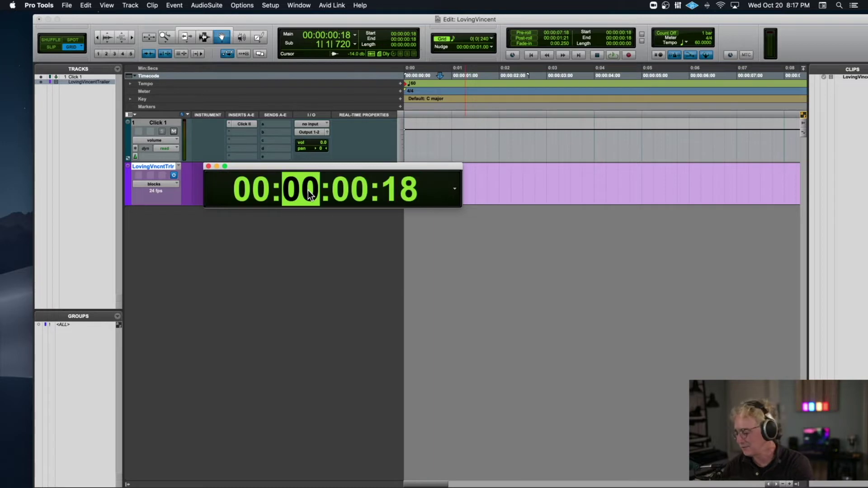
text(5)
text(00)
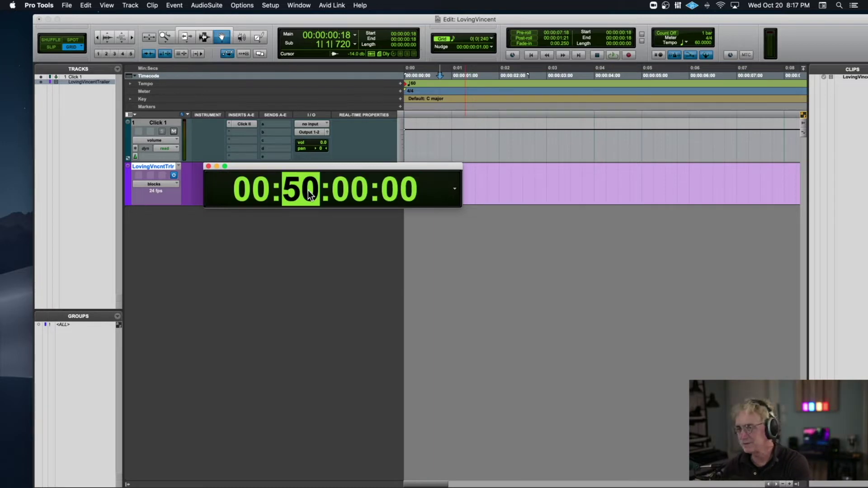
click(355, 192)
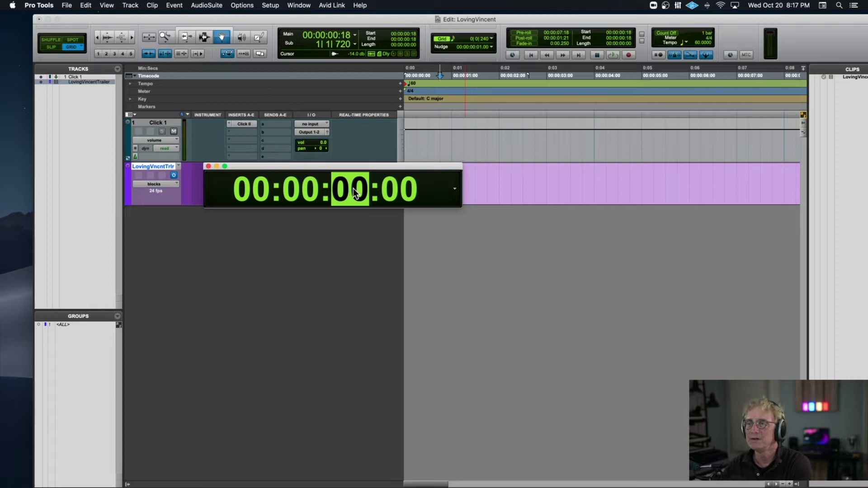
text(5)
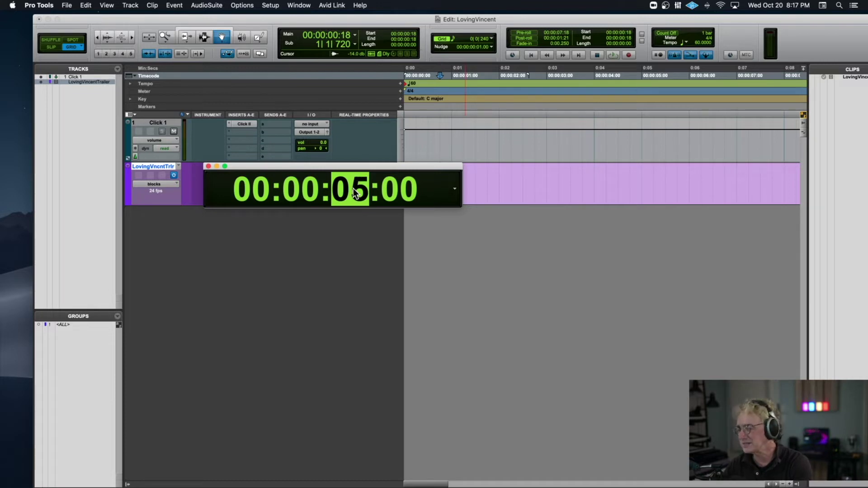
click(394, 193)
text(12)
key(Return)
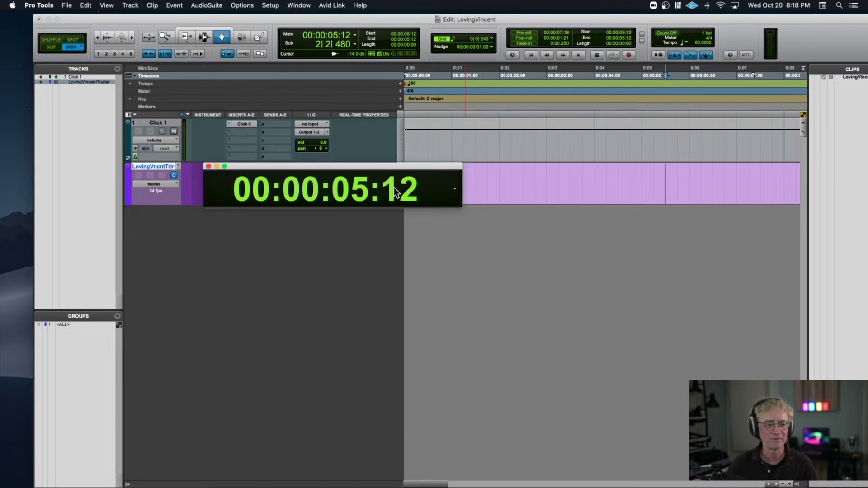
click(343, 195)
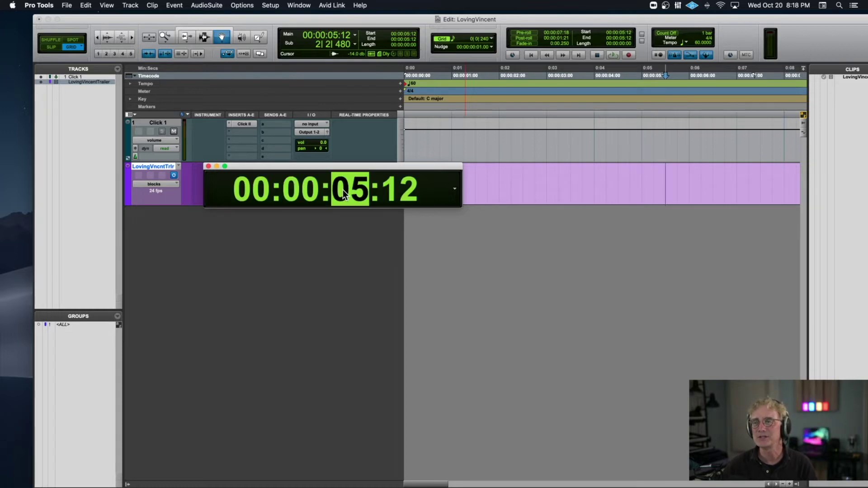
text(7)
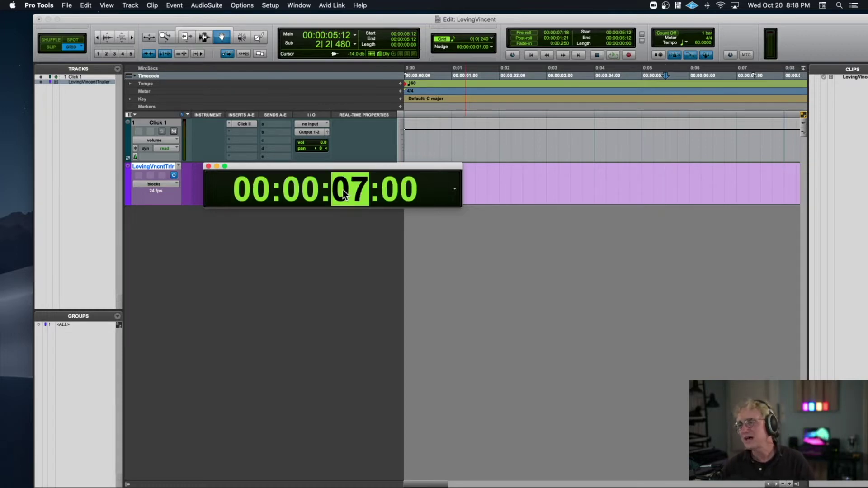
click(388, 193)
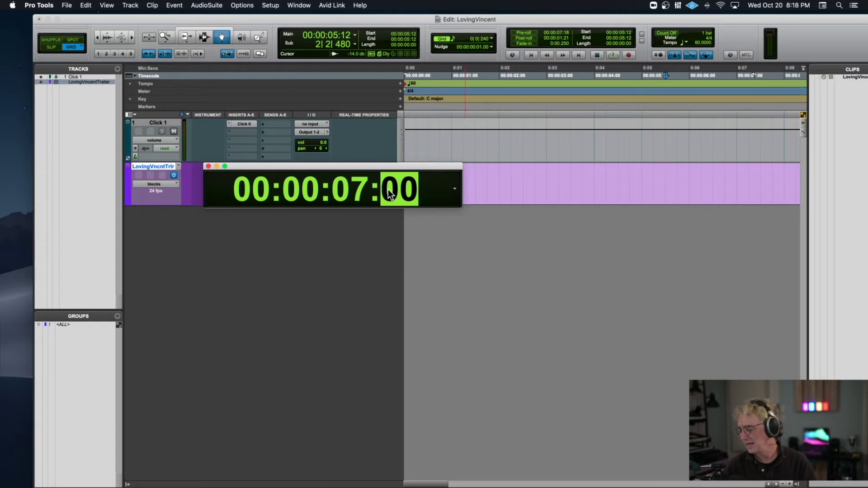
text(9)
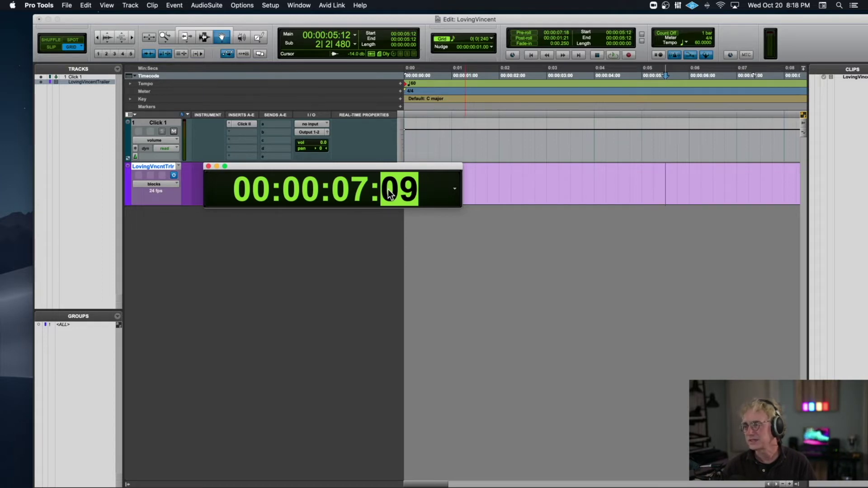
key(equal)
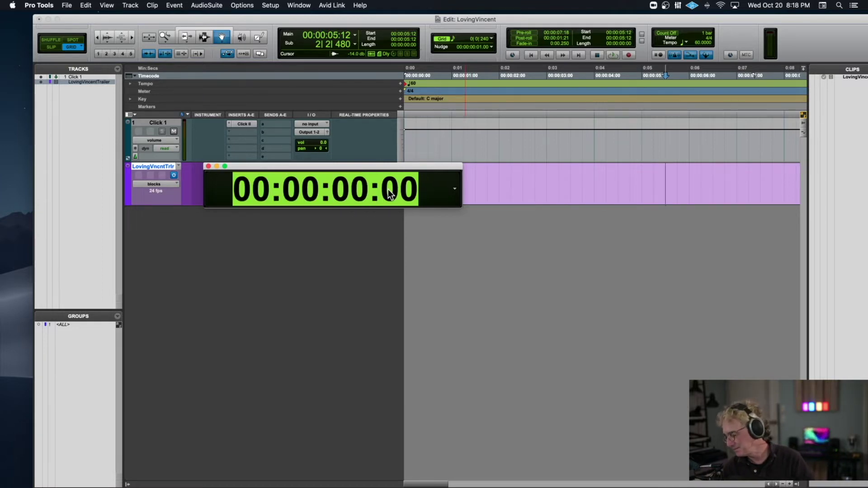
text(6)
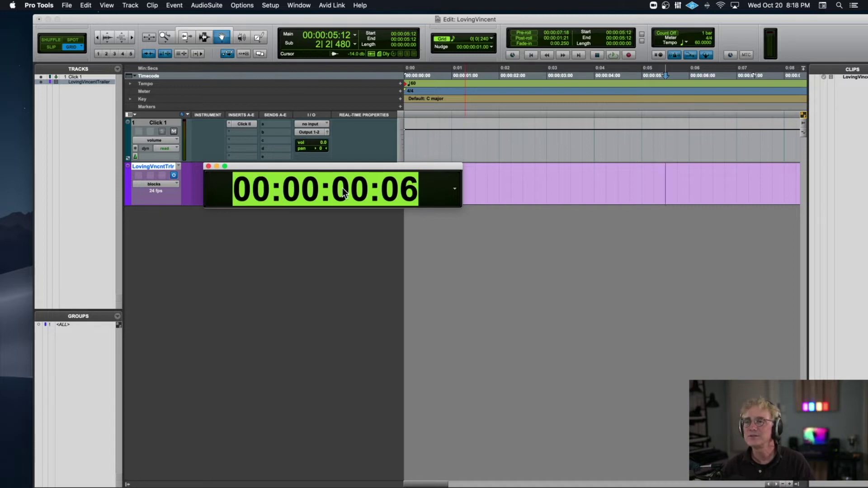
Locate the playback cursor to timecode 00:00:07:06 in the Big Counter
text(7)
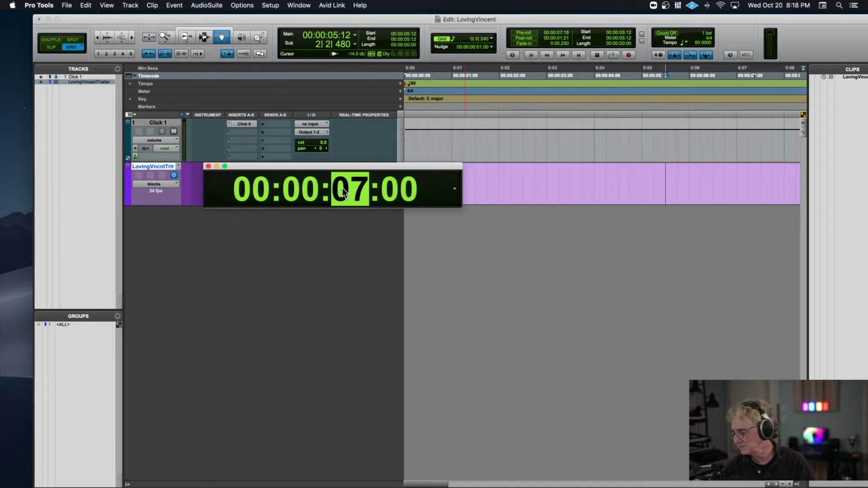
click(392, 198)
text(6)
key(Return)
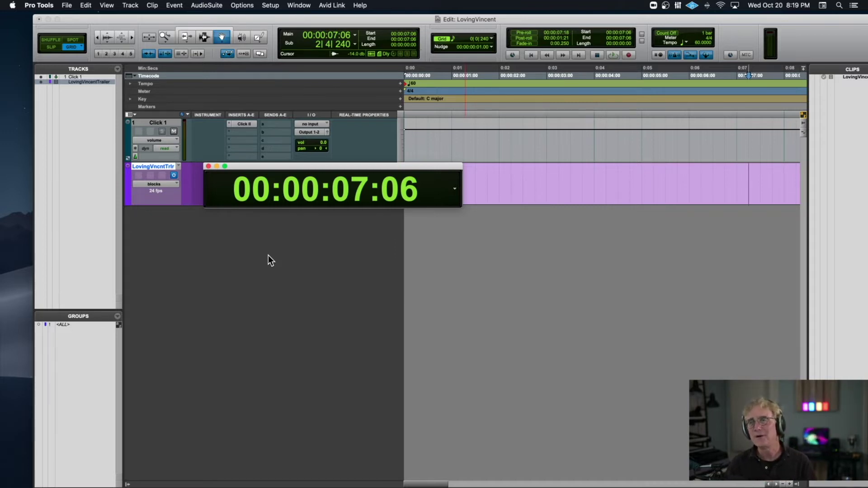
Set the Main counter's time scale to Bars|Beats
scroll(270, 254, right, 1)
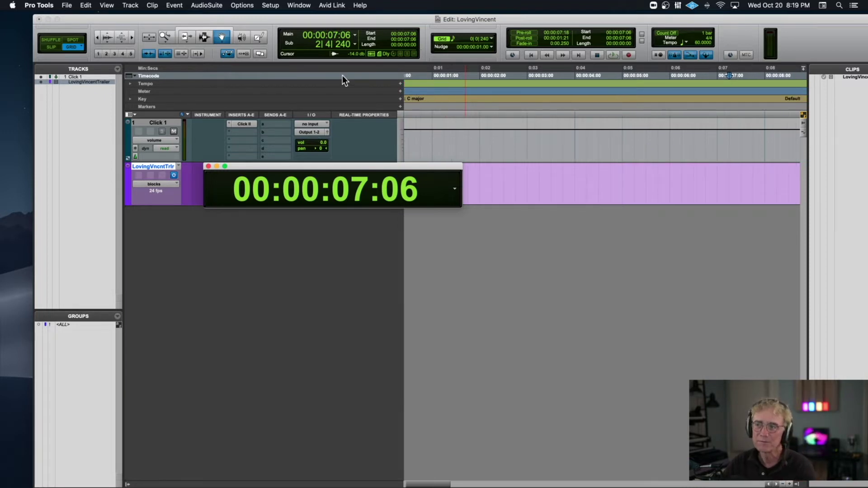
click(355, 35)
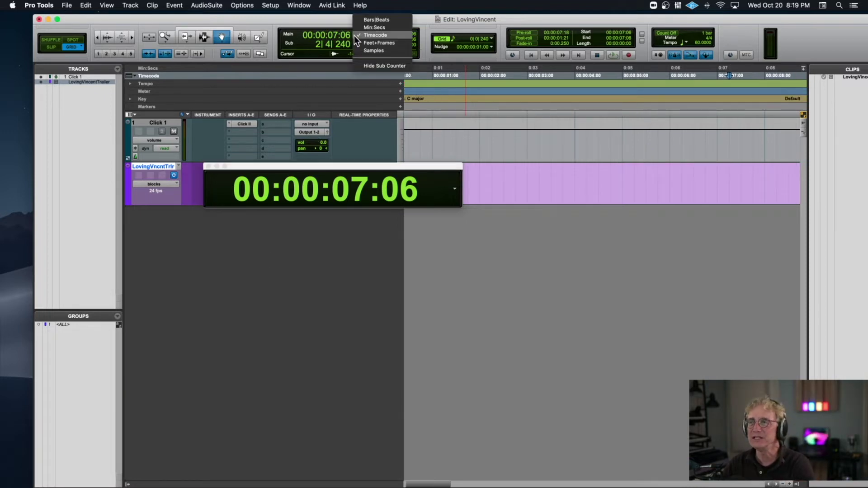
click(376, 19)
Close the Big Counter and move the Edit window lower on the desktop
drag(366, 23, 367, 38)
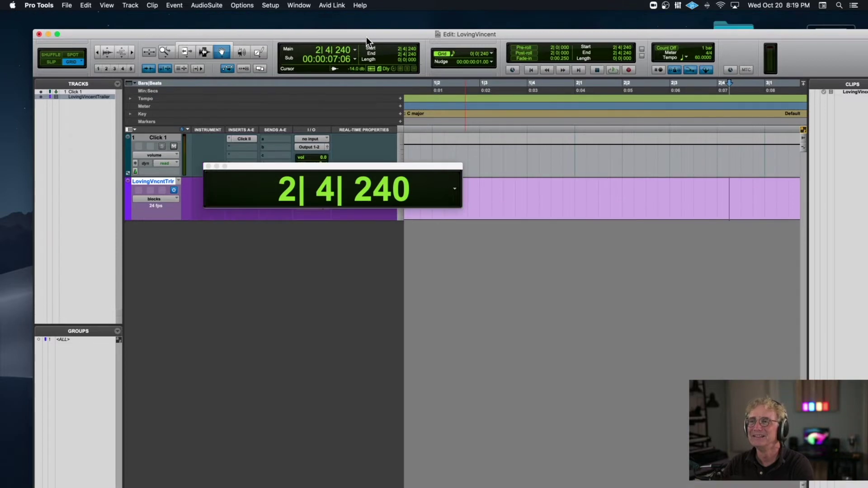
click(208, 166)
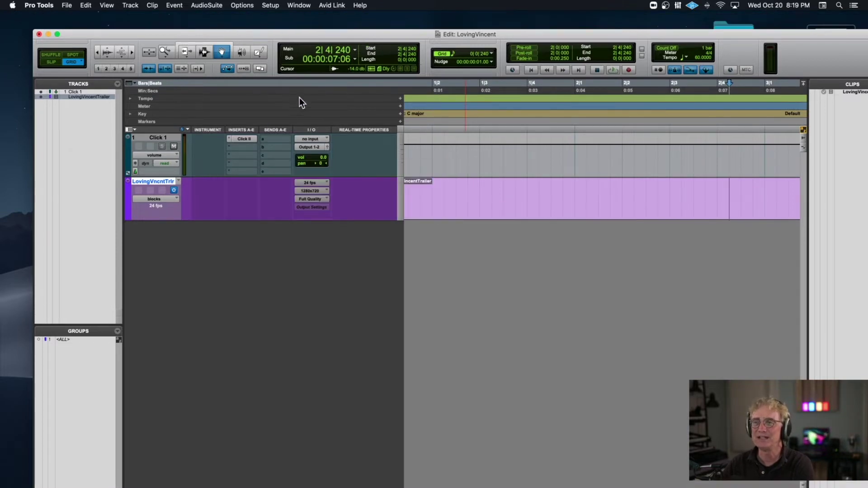
drag(335, 35, 312, 137)
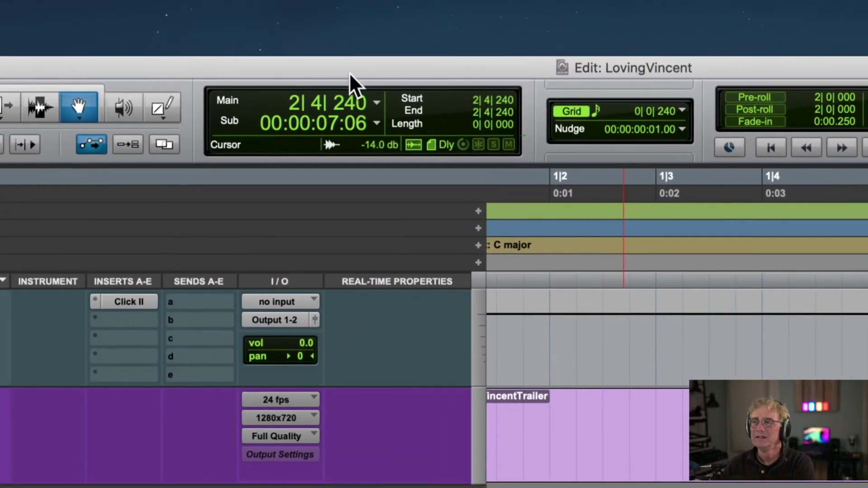
click(295, 102)
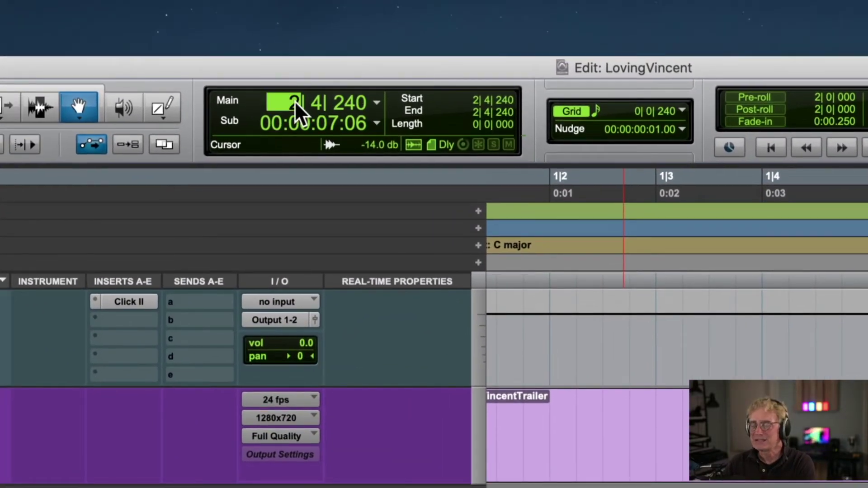
text(8)
click(313, 103)
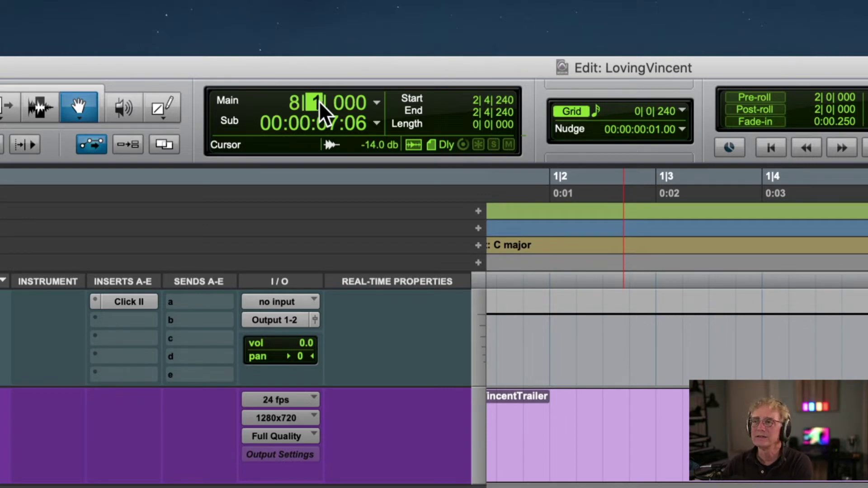
text(3)
key(Up)
key(Up)
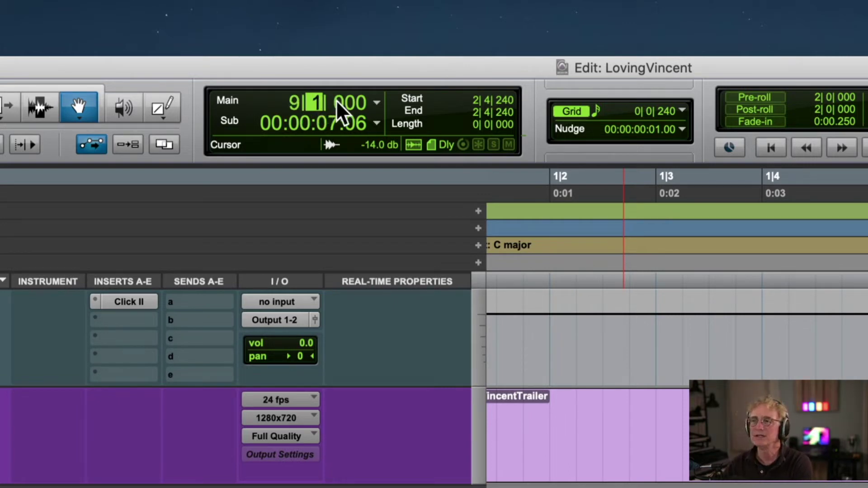
text(13)
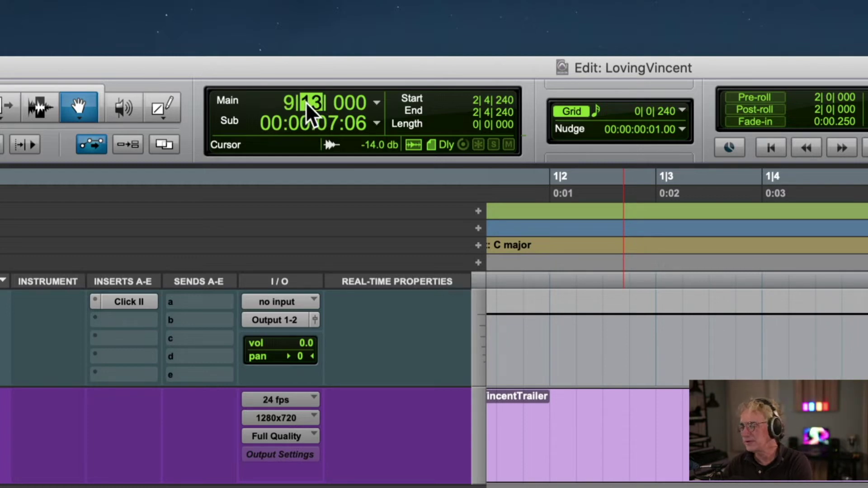
click(340, 103)
click(320, 101)
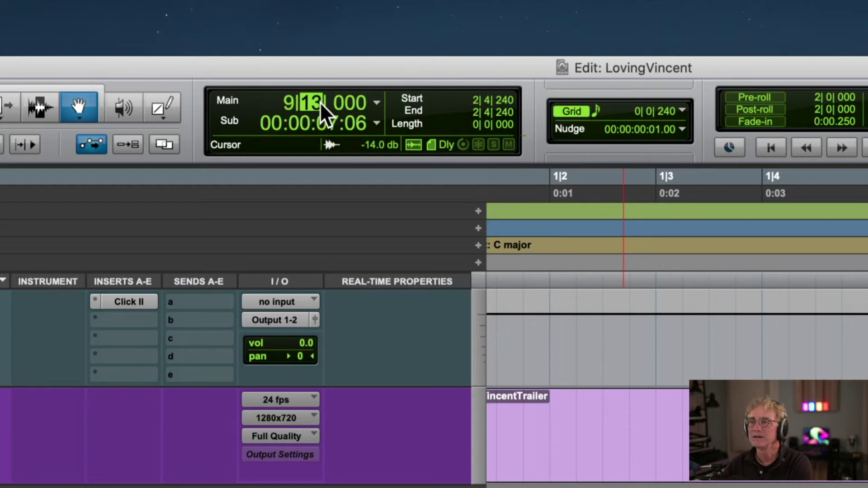
text(16)
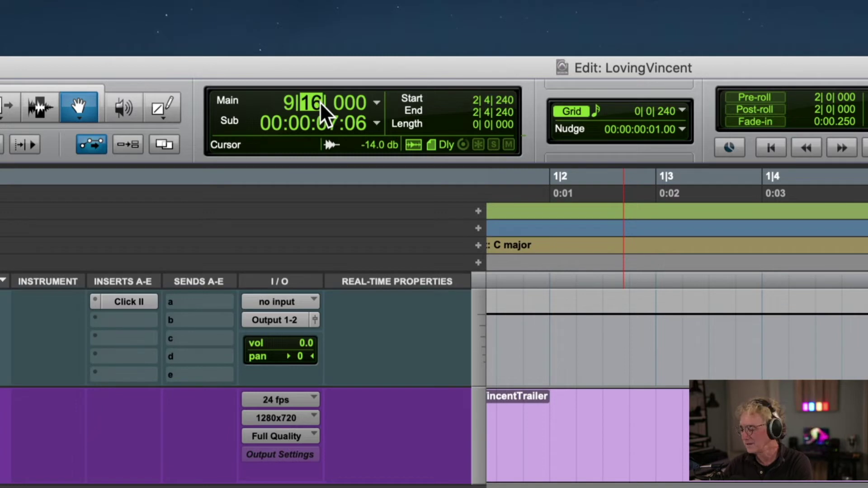
Enter 10|3|480 in the Main counter and locate the playback cursor to that position
key(Left)
text(1)
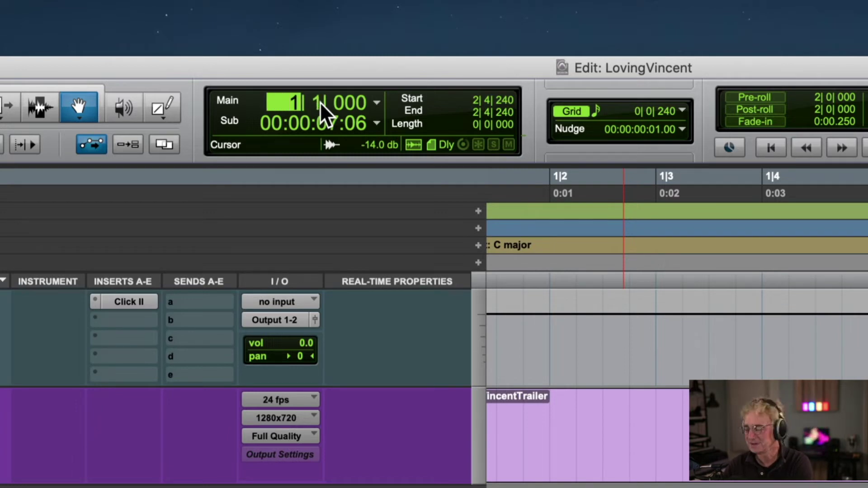
text(0)
key(Right)
text(3)
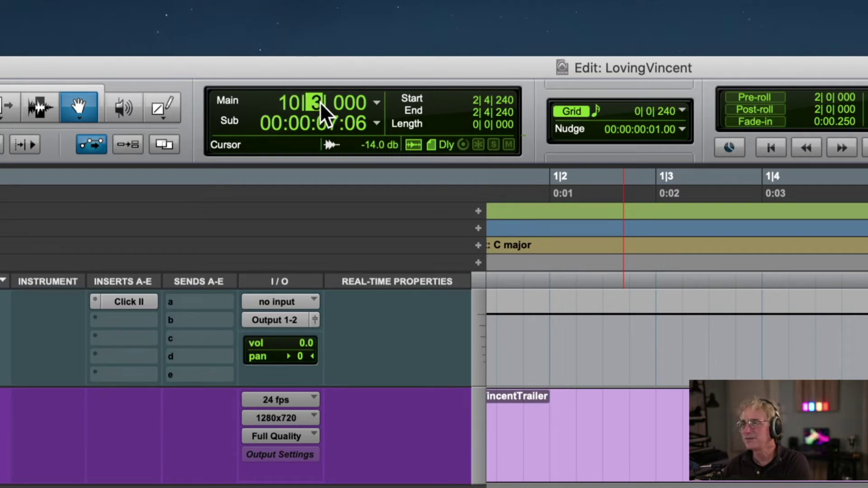
key(Right)
text(480)
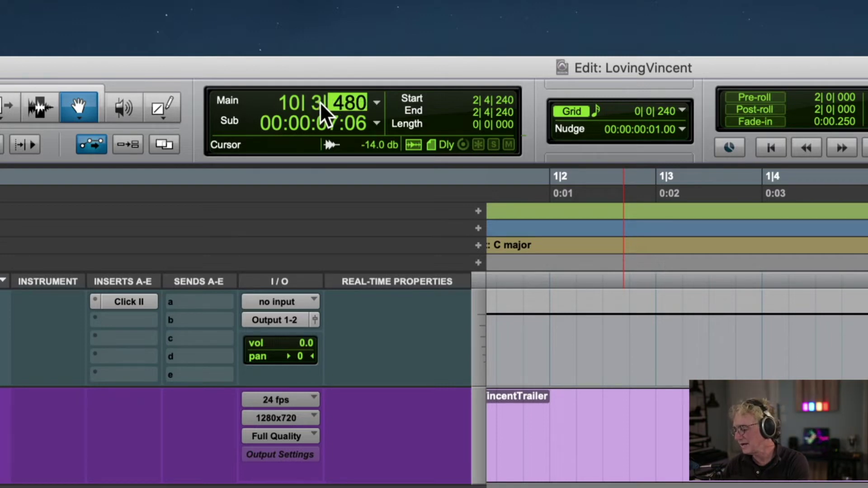
key(Return)
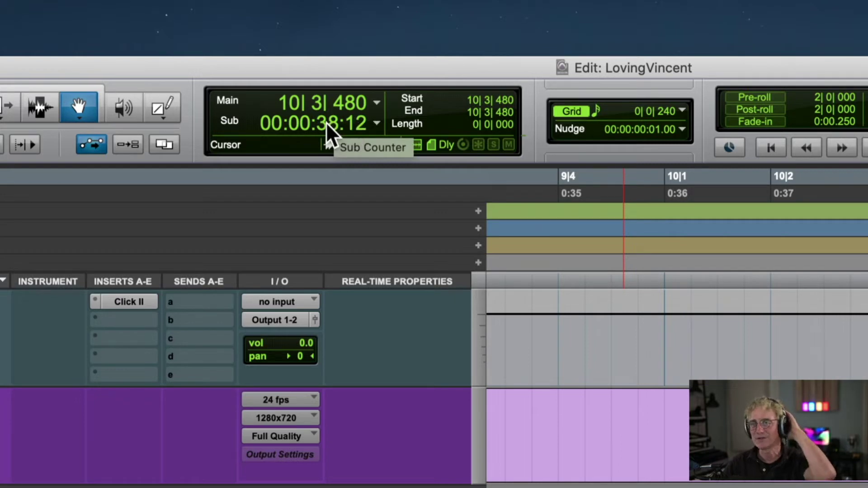
Locate the playback cursor to timecode 00:00:10:16 using the Sub counter
click(326, 122)
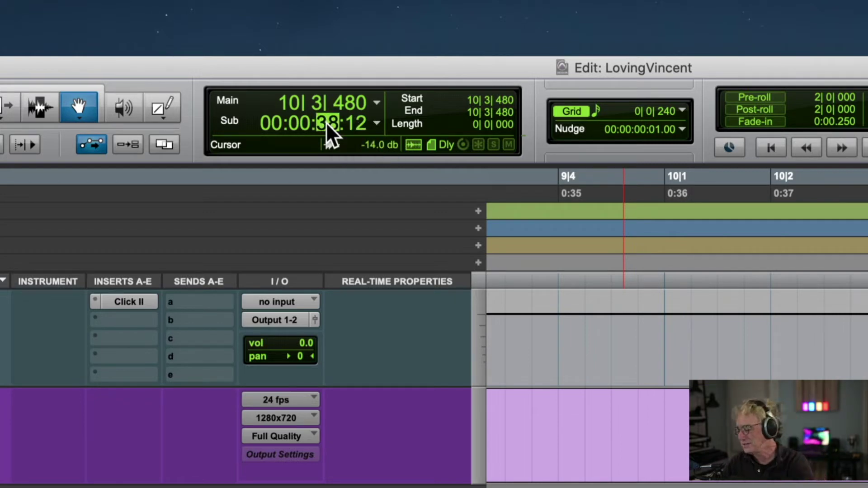
text(10)
key(period)
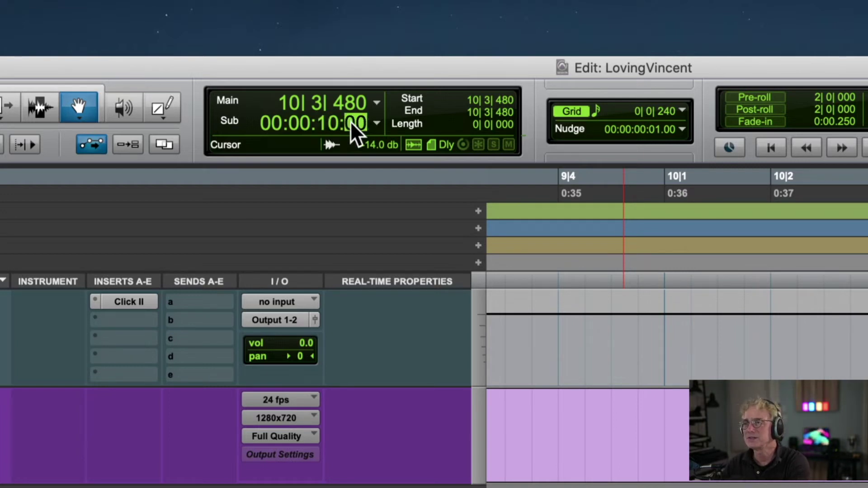
text(16)
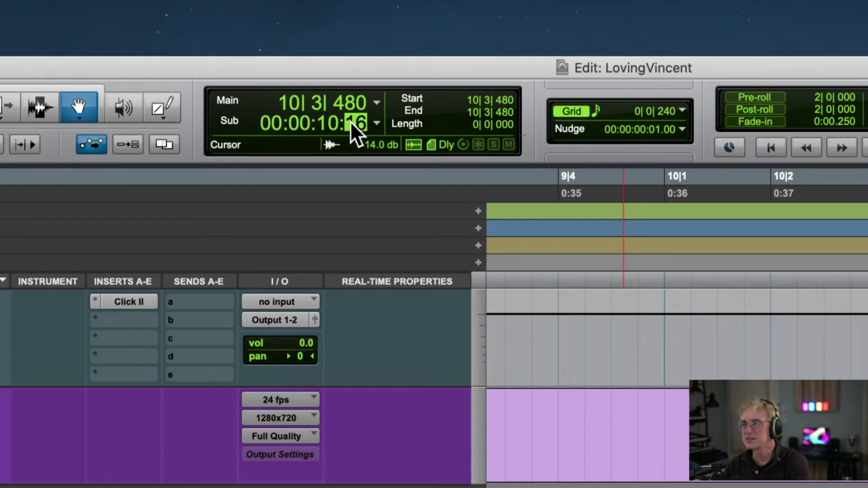
key(Return)
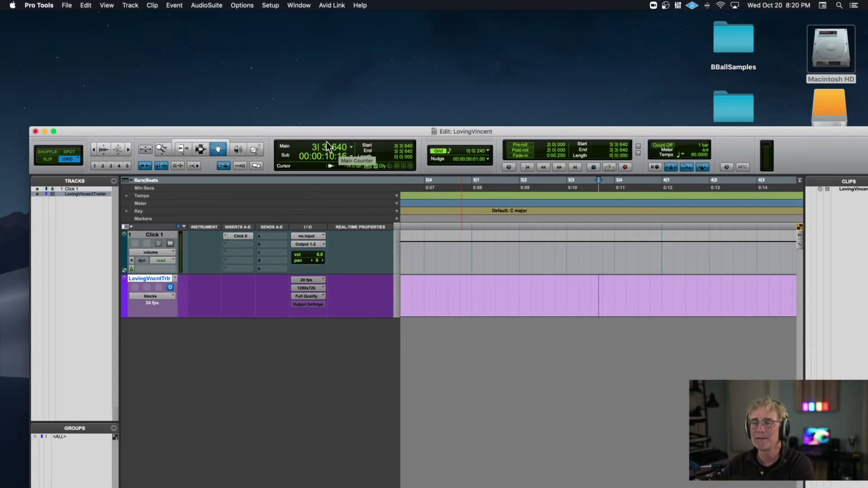
Move the Edit window back up directly beneath the menu bar, aligned with the screen's edge
drag(333, 133, 341, 55)
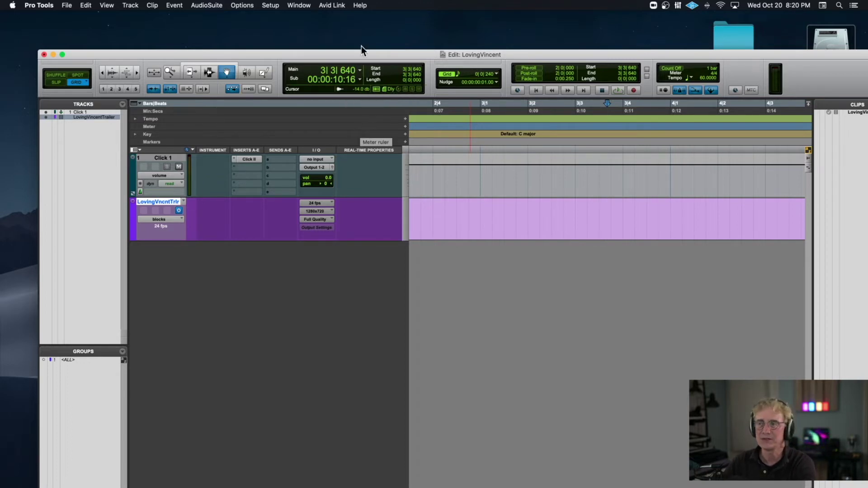
drag(363, 54, 328, 17)
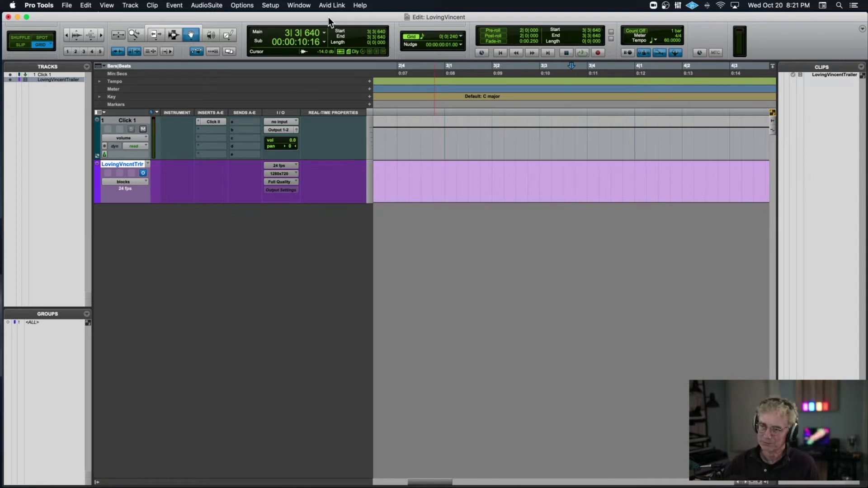
Set the session tempo to 120 BPM at 1|1|000, the start of the session
scroll(488, 81, left, 10)
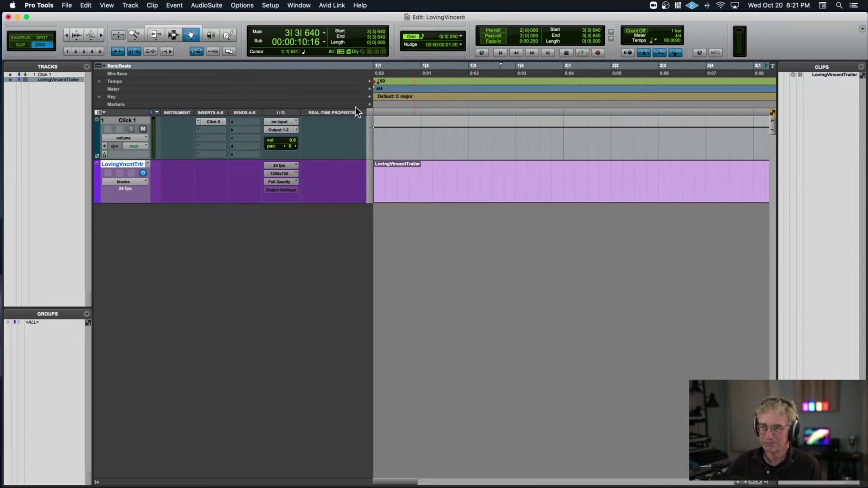
click(369, 82)
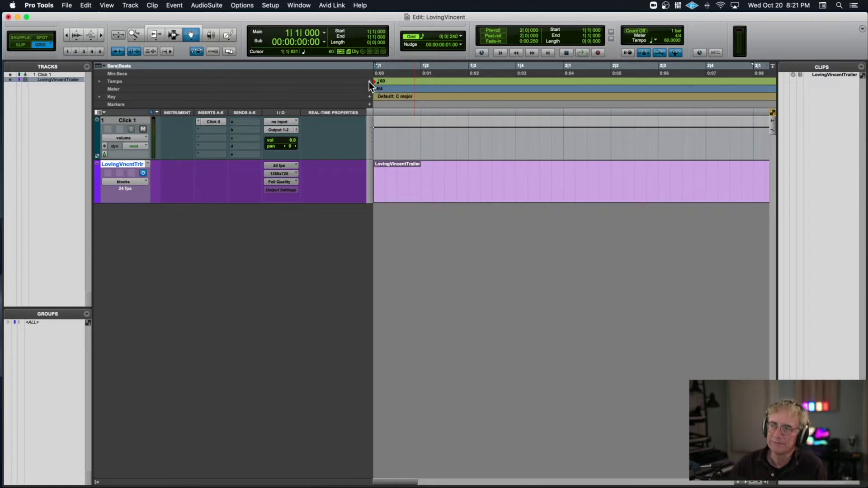
text(120)
key(Return)
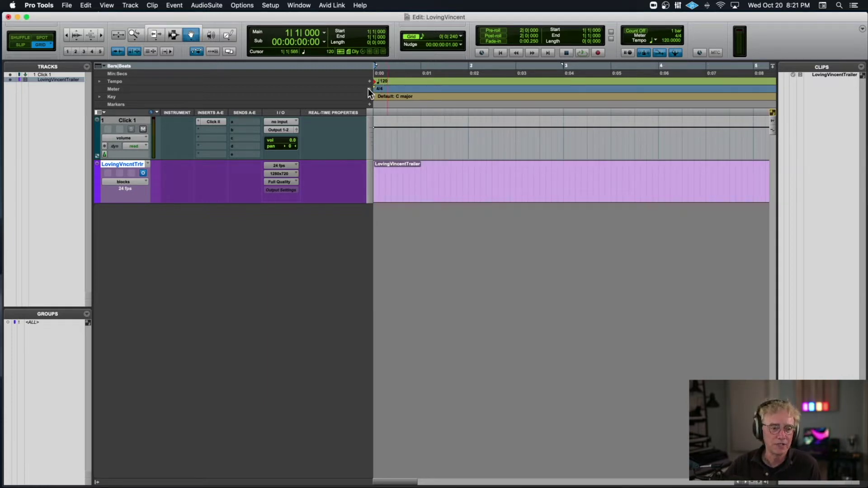
Locate to timecode 00:00:00:12 in the Sub counter, and return the playback cursor to the session start
click(303, 42)
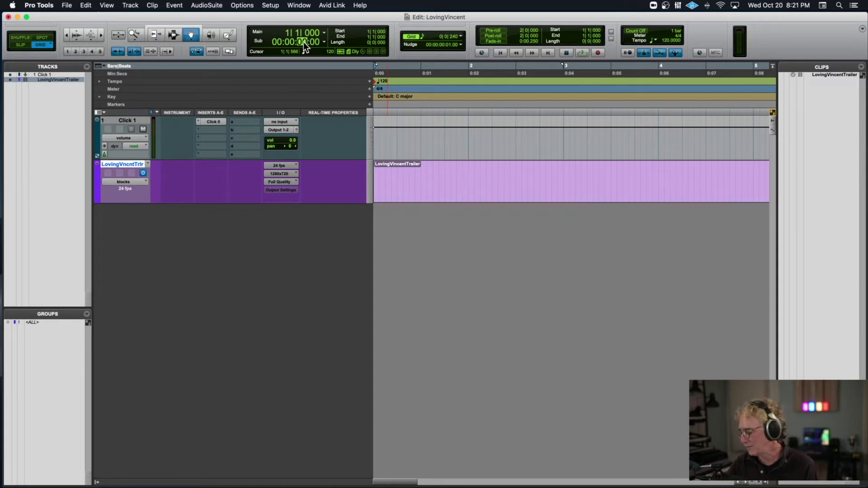
click(312, 42)
text(12)
key(Return)
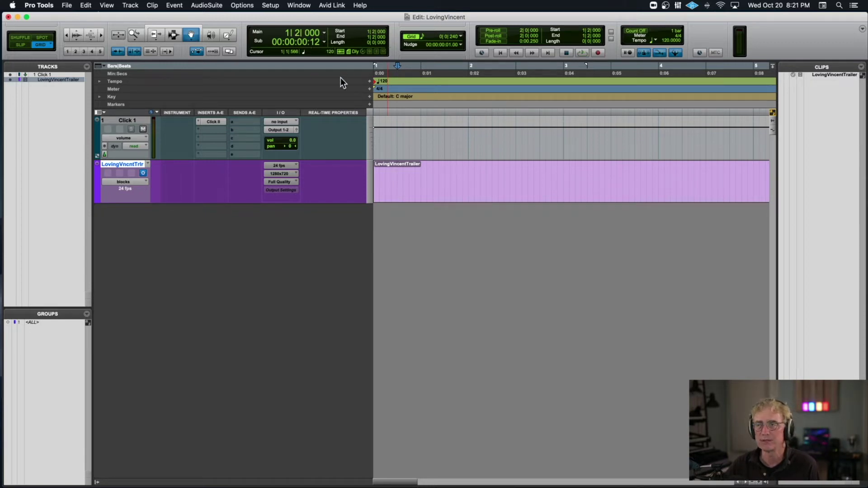
key(Return)
scroll(467, 157, right, 5)
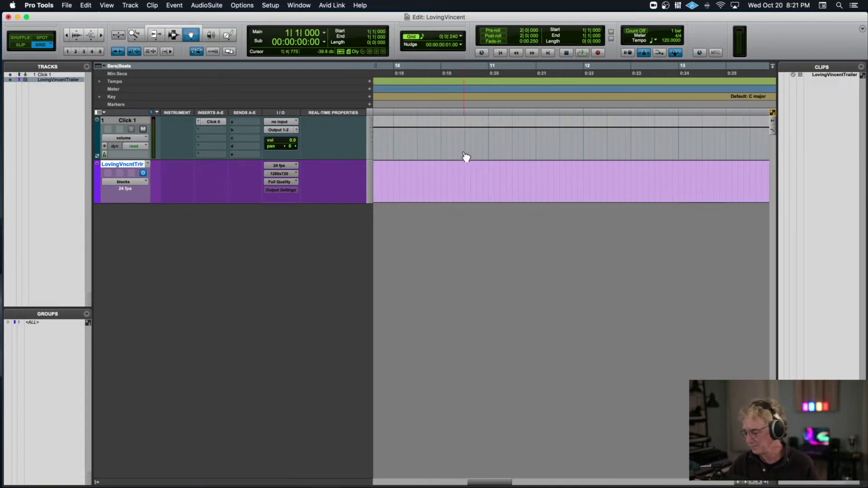
Try to bring the session's video window back into view, and close the unneeded Maps window
scroll(466, 157, right, 1)
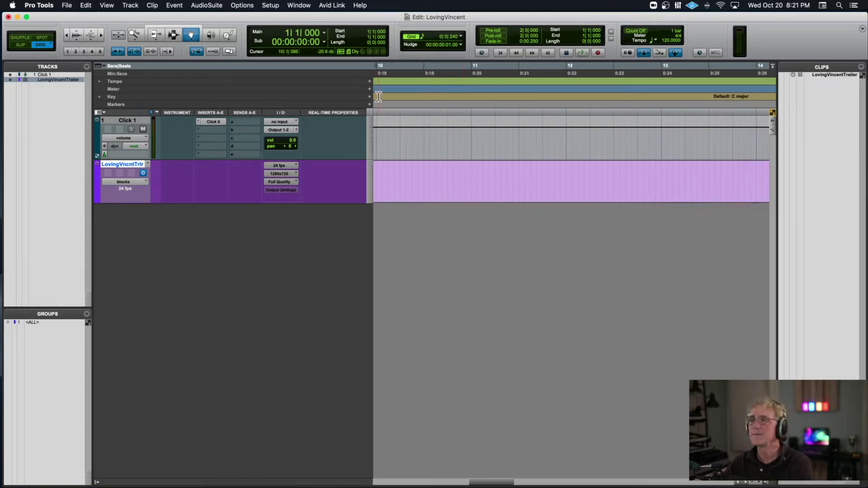
click(299, 5)
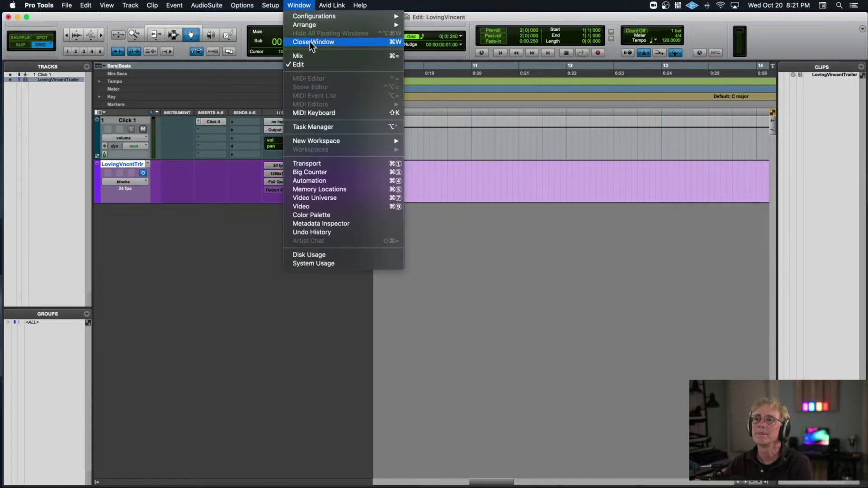
click(316, 207)
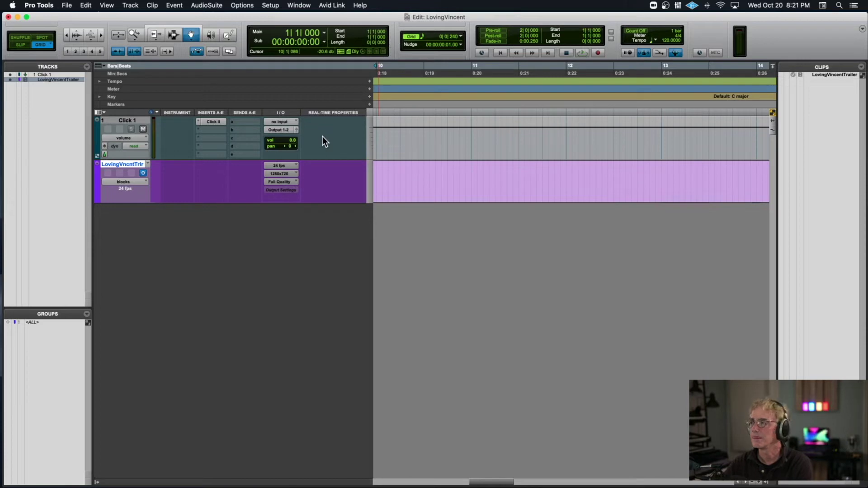
mouse_move(332, 21)
mouse_down()
mouse_move(321, 323)
mouse_move(334, 122)
mouse_move(323, 29)
mouse_up()
mouse_move(226, 486)
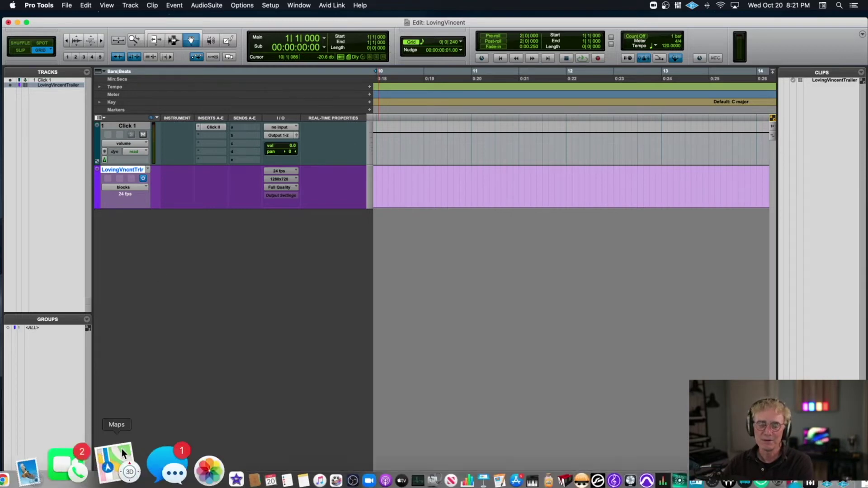
click(138, 452)
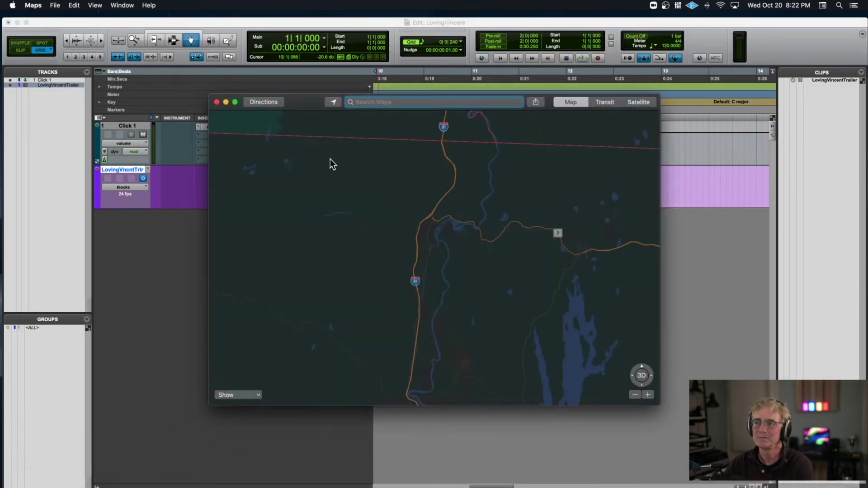
click(217, 102)
Delete the LovingVincentTrailer video track along with its active clips
click(129, 169)
right_click(128, 169)
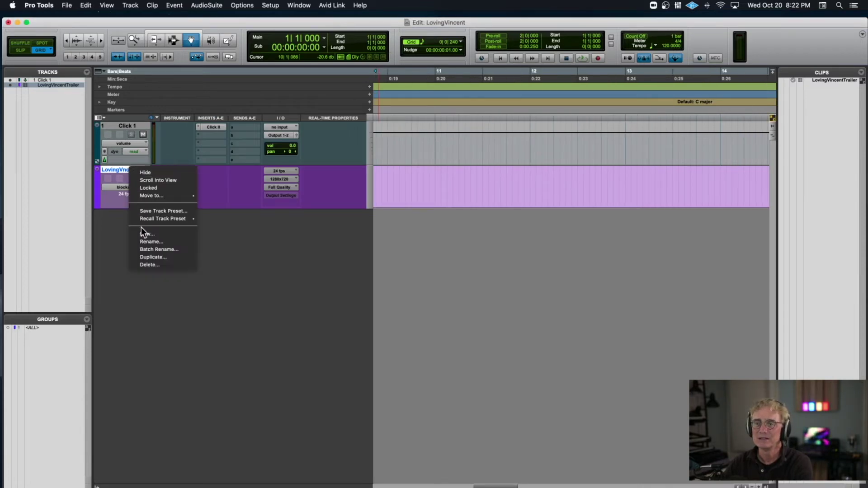
click(144, 266)
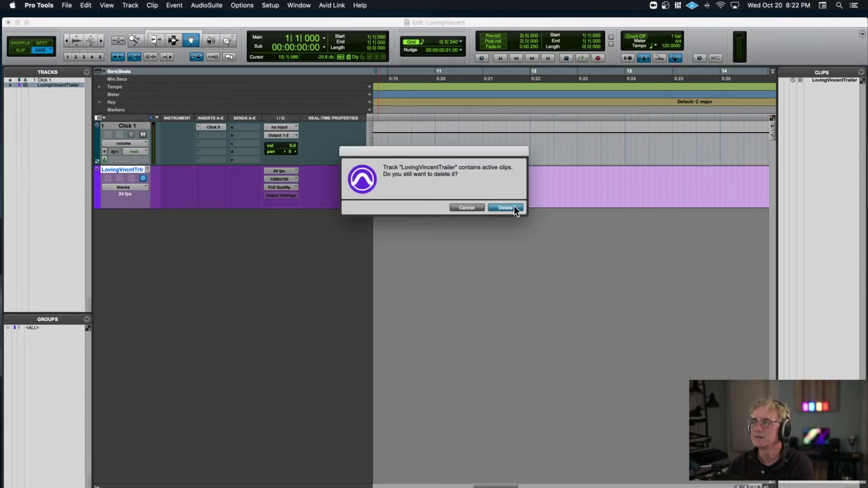
click(515, 209)
Import LovingVincentTrailer.mov from the Loving Vincent master folder onto a new video track located at Session Start
click(63, 6)
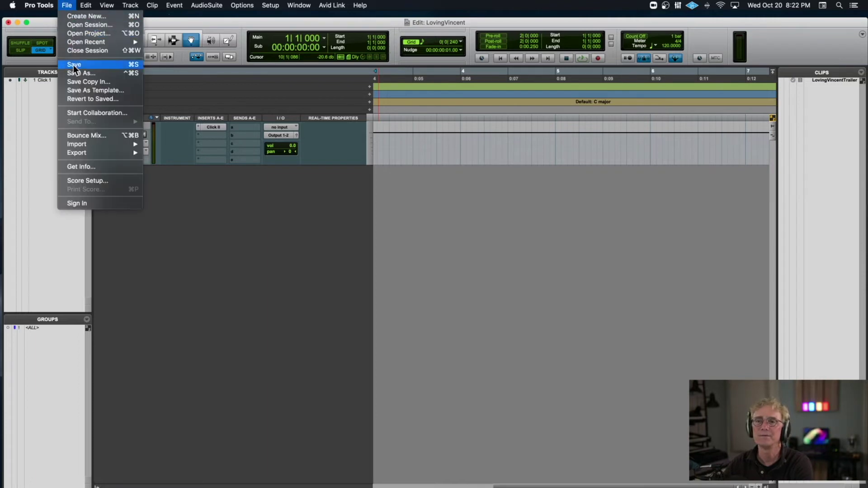
mouse_move(86, 144)
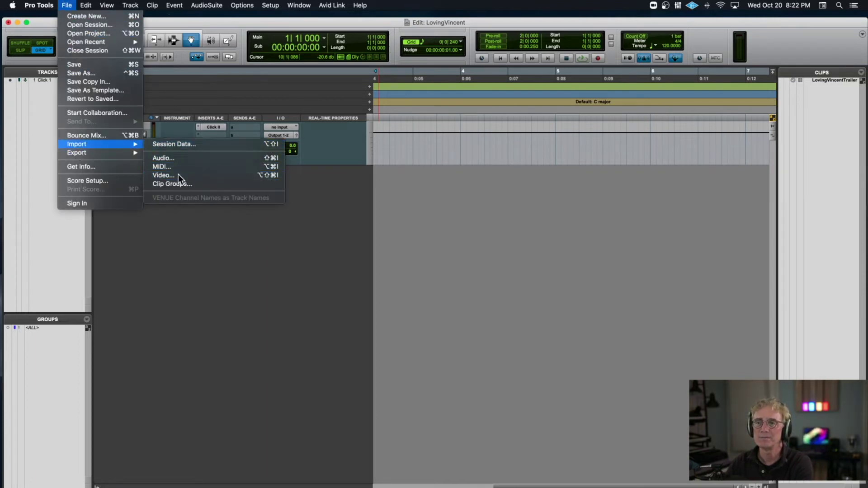
click(178, 175)
click(288, 90)
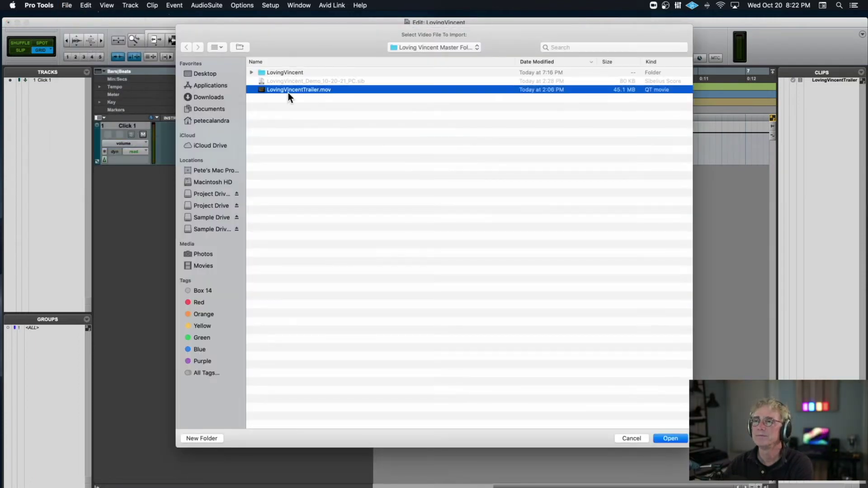
key(Return)
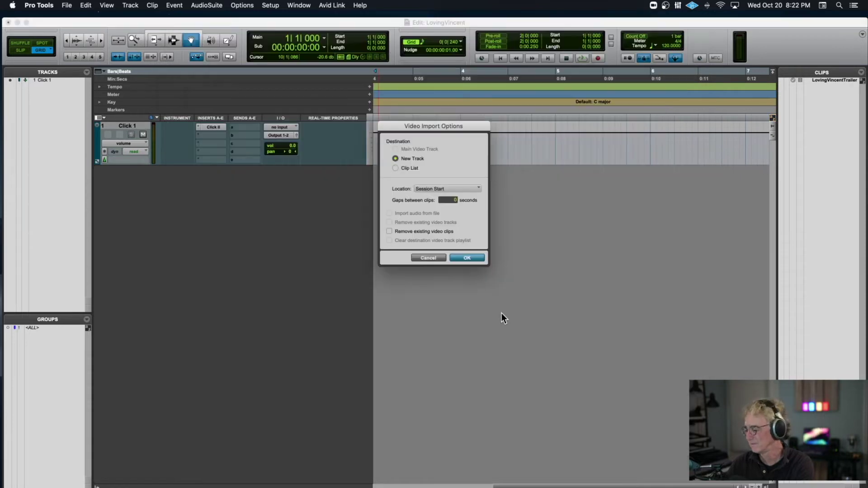
click(469, 259)
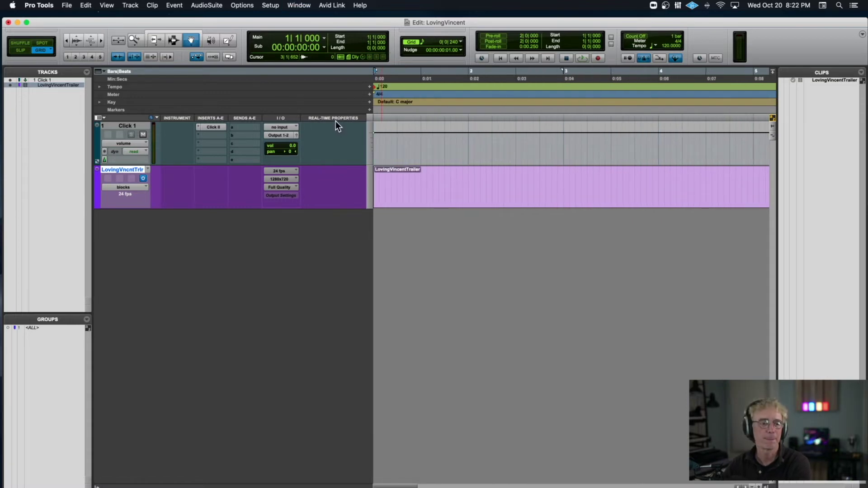
Search for the missing video window, shifting the Edit window aside to look behind it and moving it back up
click(301, 5)
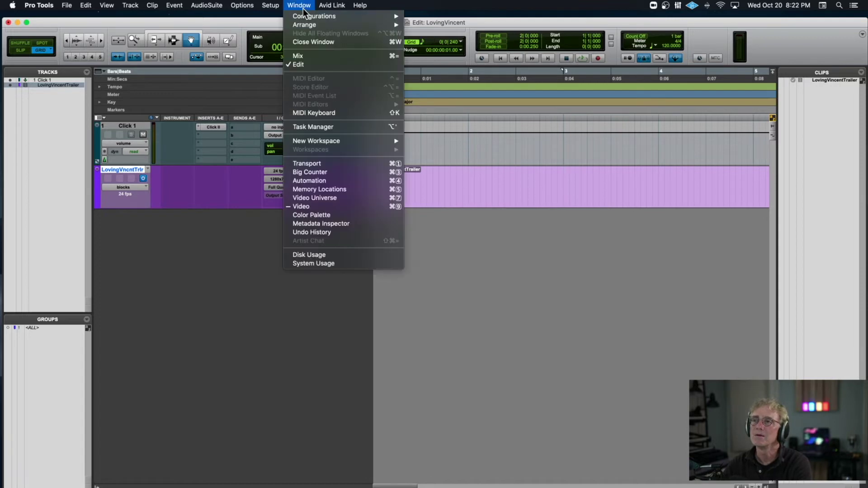
click(195, 150)
drag(517, 21, 430, 71)
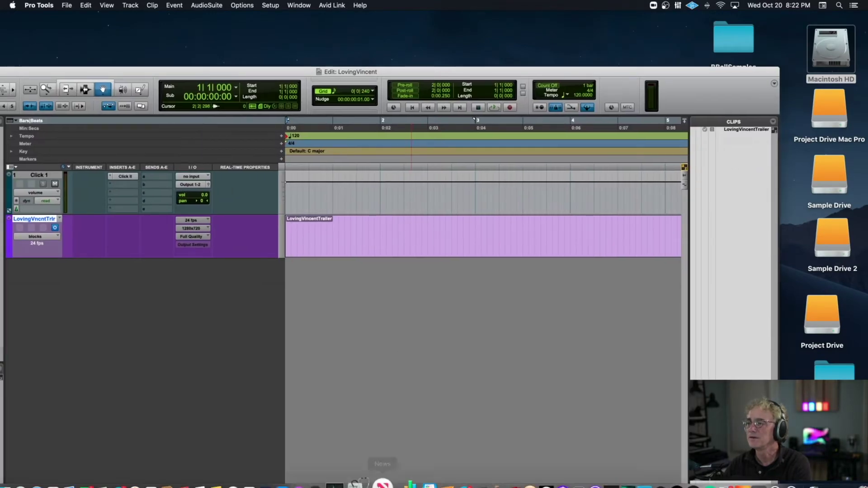
mouse_move(389, 477)
click(860, 367)
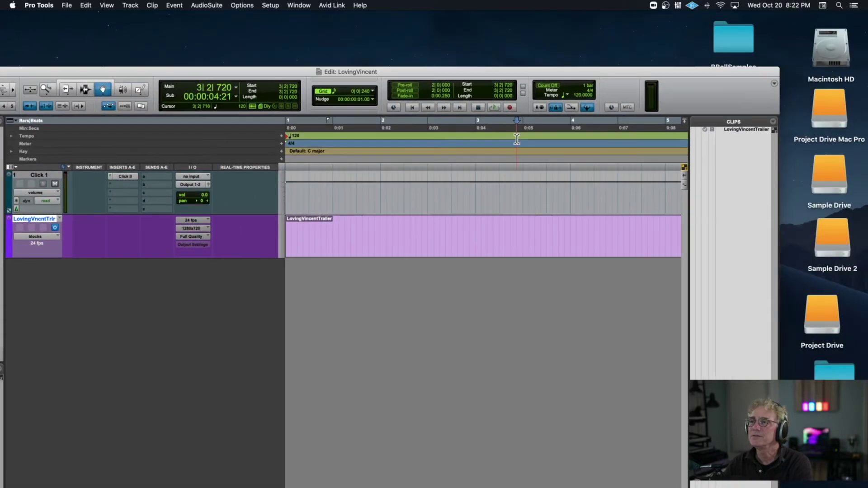
drag(430, 74, 464, 32)
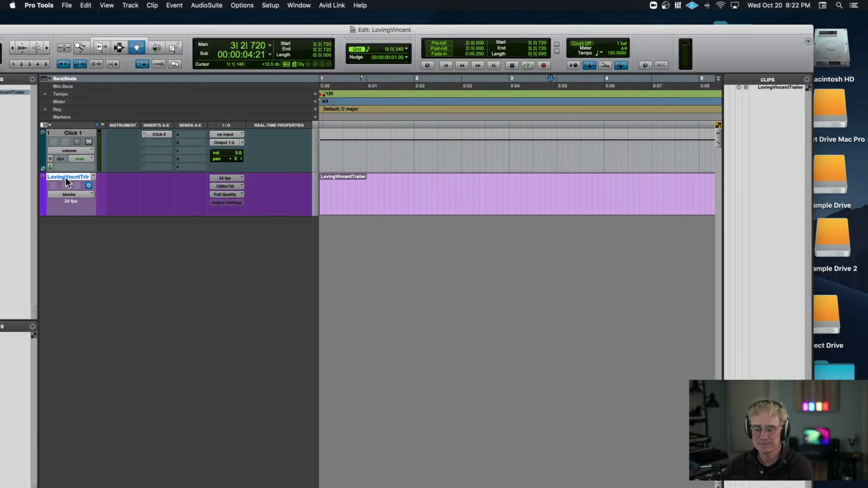
Quit Pro Tools without saving the changes to the LovingVincent session
key(super+q)
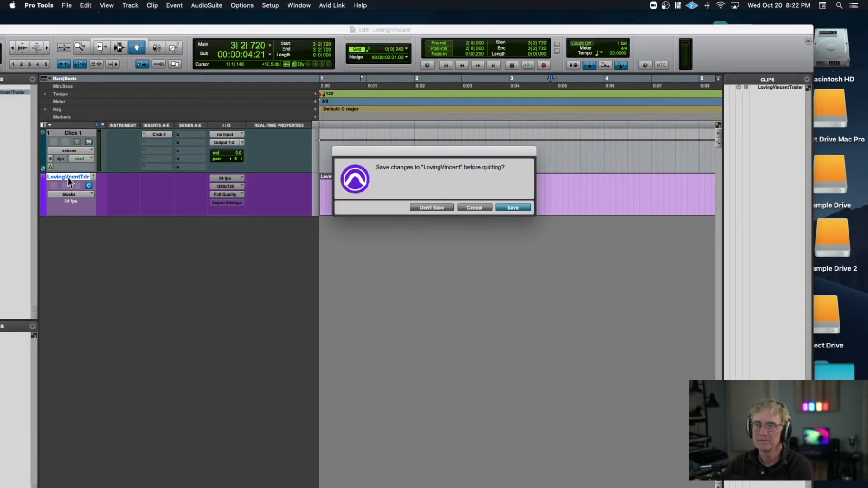
click(426, 207)
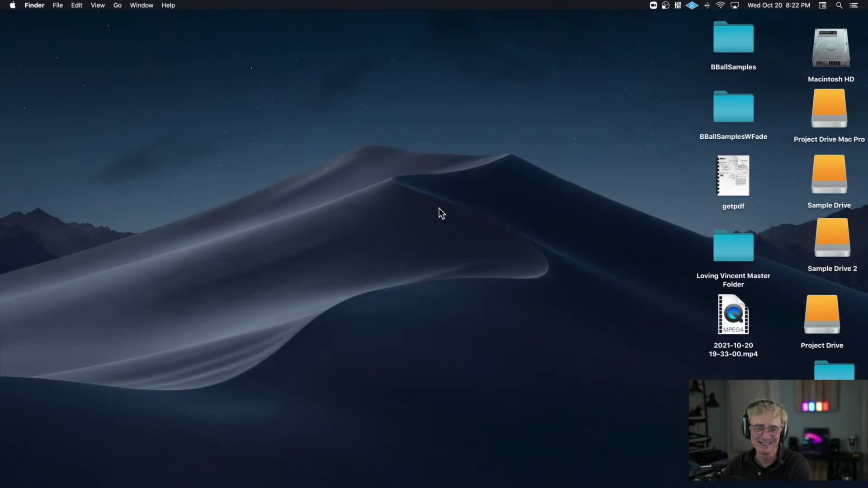
key(ctrl+Down)
key(Escape)
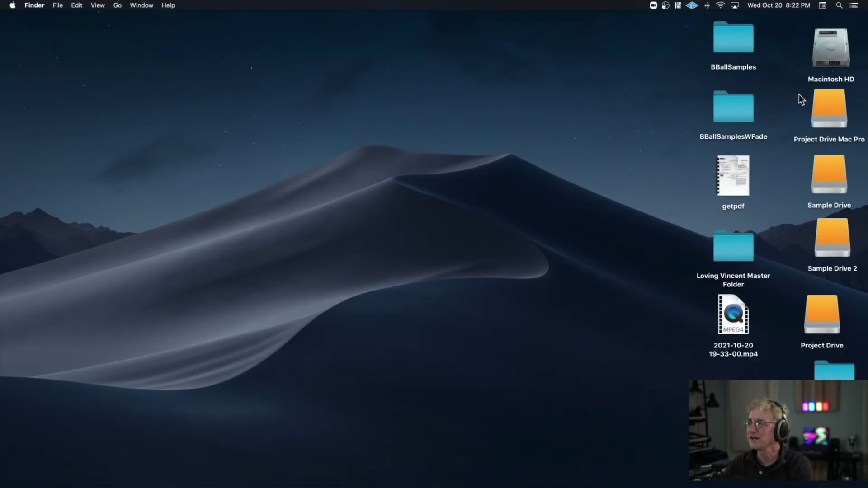
Reopen the LovingVincent.ptx session in Pro Tools from the Loving Vincent Master Folder on the desktop, and close the Finder window
double_click(733, 259)
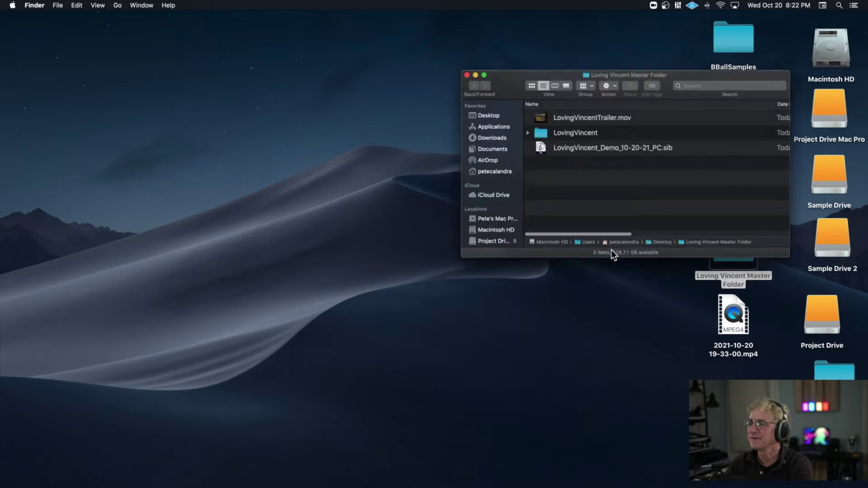
double_click(543, 126)
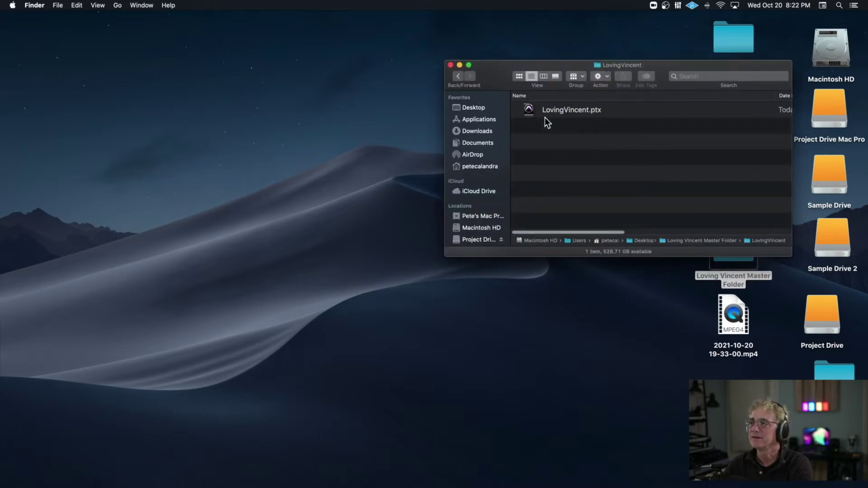
double_click(546, 109)
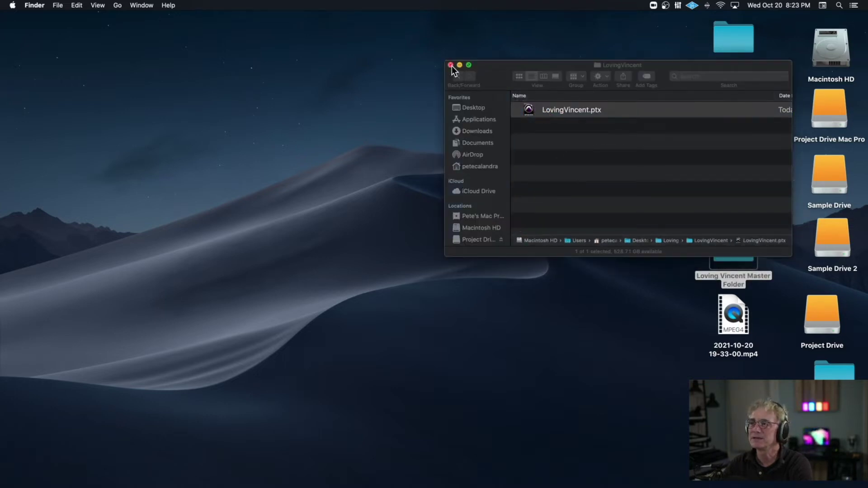
click(451, 65)
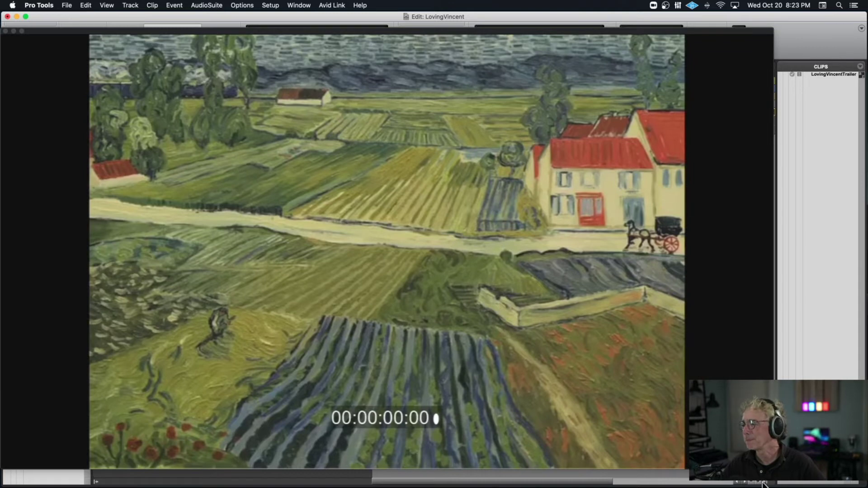
Set the video window to Quarter Size, shrink it further, and place it clear of the counters
right_click(622, 395)
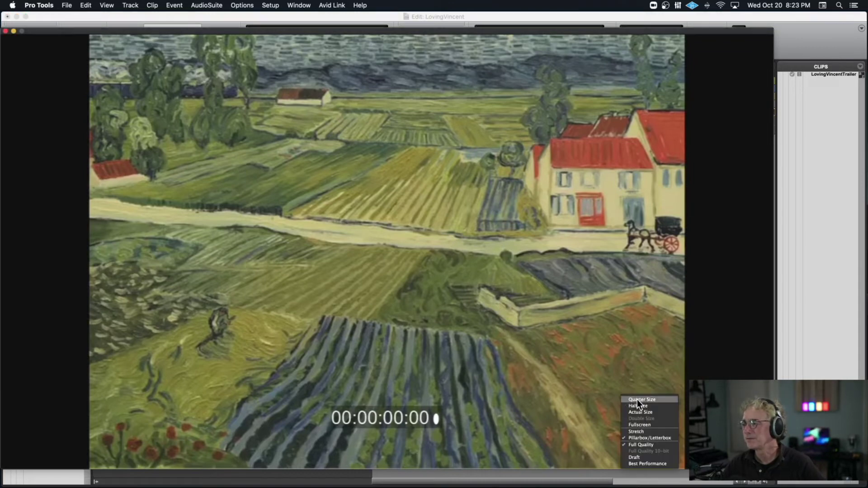
click(637, 400)
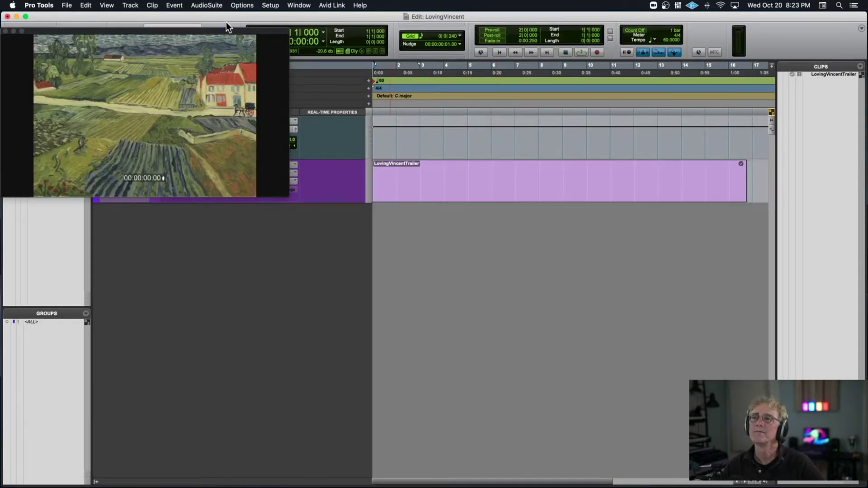
drag(229, 28, 296, 80)
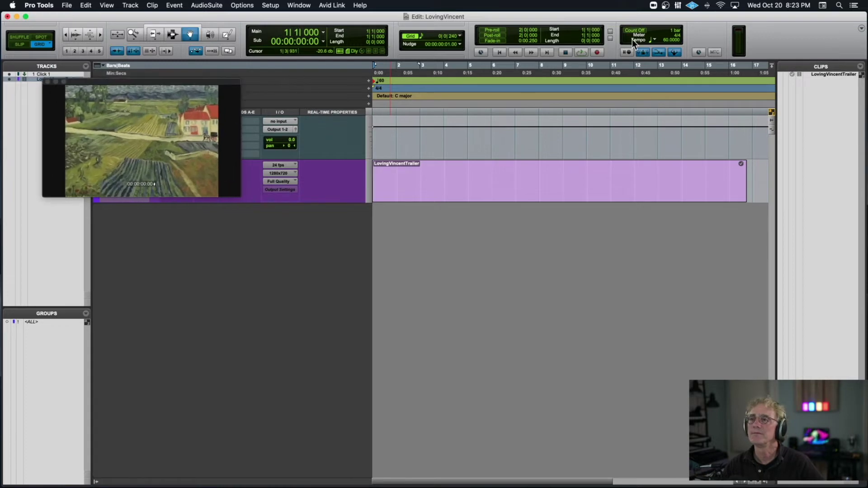
Set the click to sound during play and record in the Click/Countoff Options
double_click(644, 50)
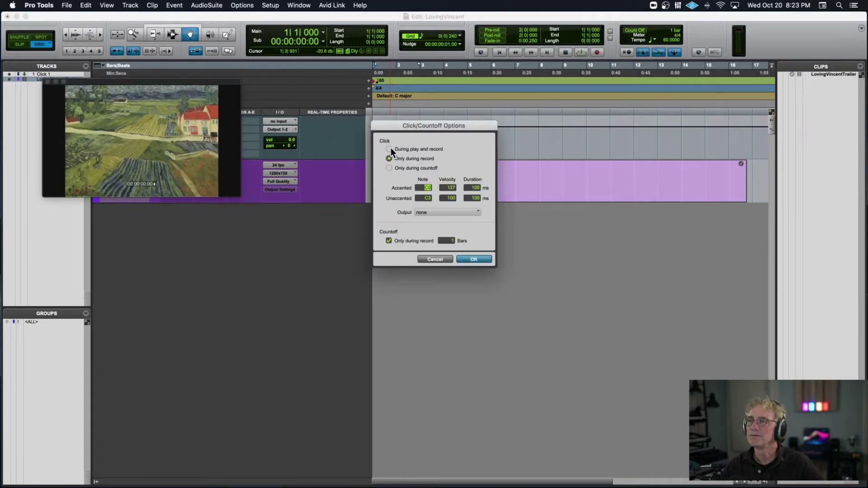
click(474, 259)
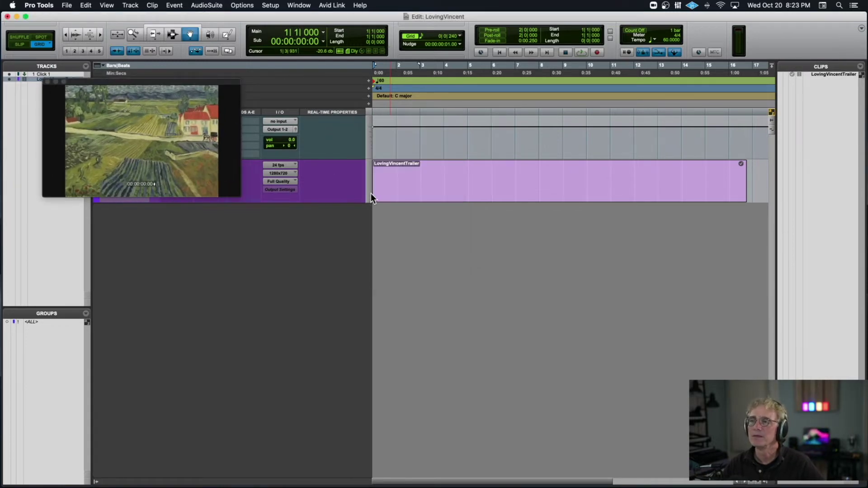
Enlarge the video window and position it over the video track, below the Click 1 track's volume and pan controls
drag(168, 77, 264, 33)
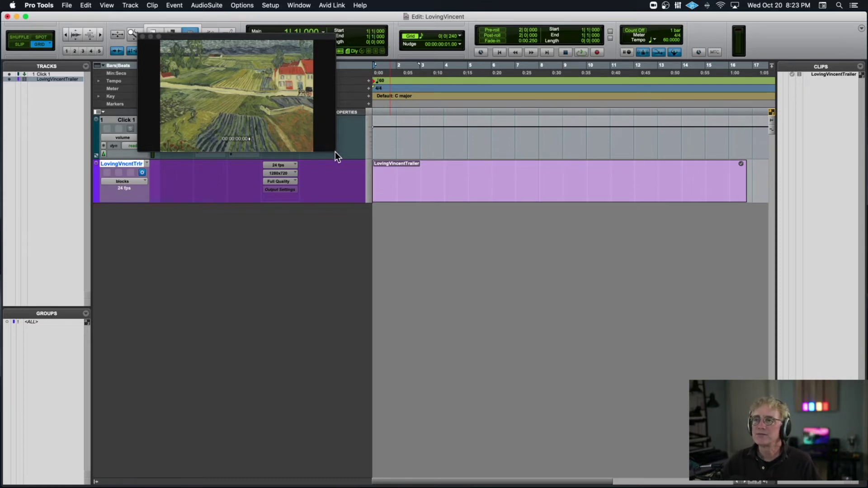
drag(331, 150, 387, 224)
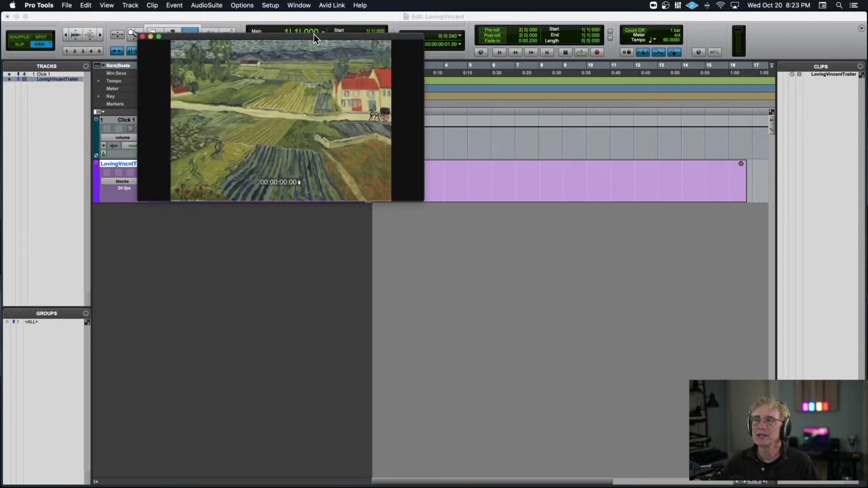
drag(314, 34, 299, 156)
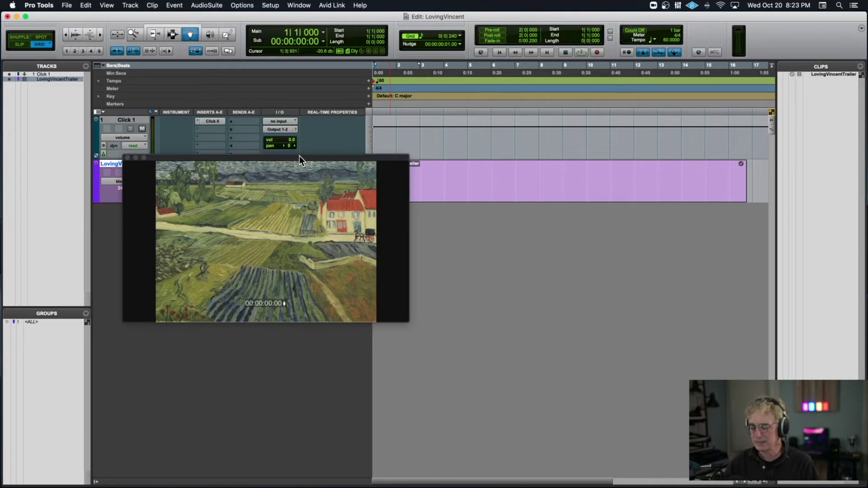
Play the trailer with the click at 60 BPM from the session start to about 00:00:49:00, and stop
key(space)
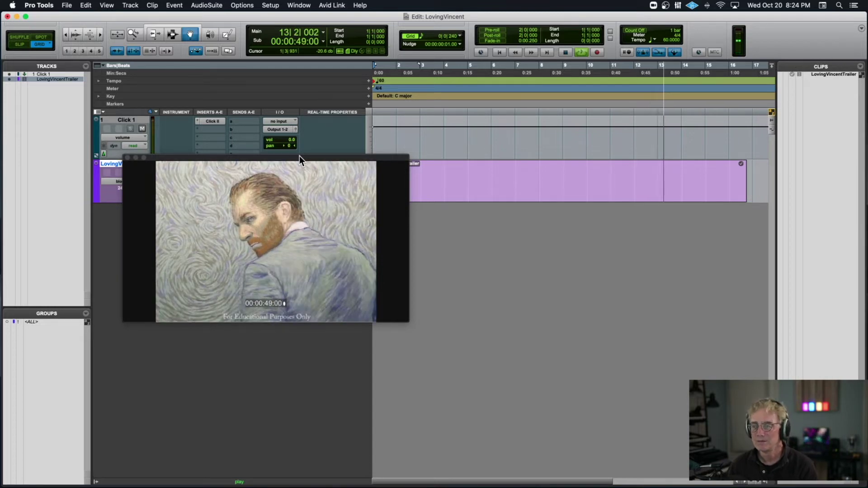
key(space)
Set the session tempo to 120 BPM with a tempo change at 1|1|000
click(369, 80)
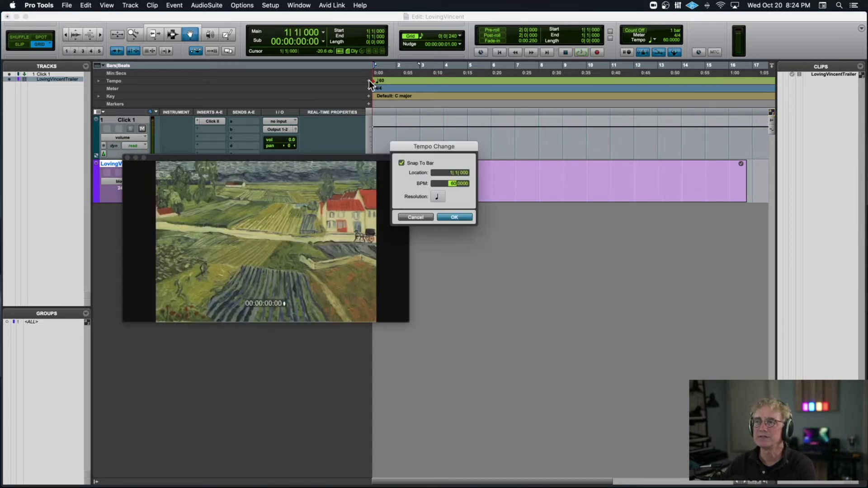
text(120)
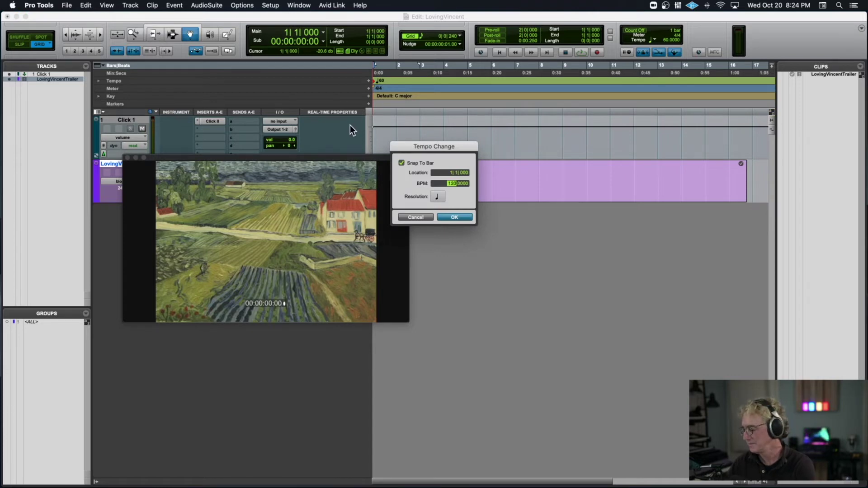
key(Return)
Raise the Click 1 track's volume during playback, and move the video window so it uncovers the track names
key(space)
drag(281, 140, 284, 129)
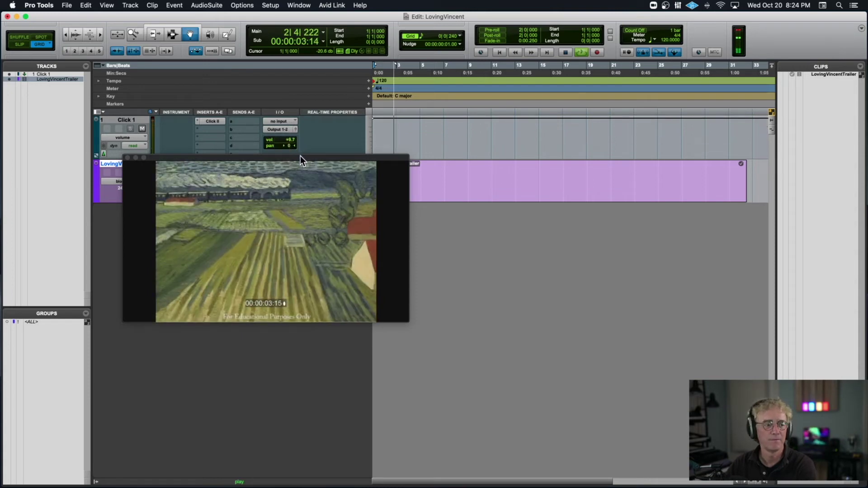
drag(284, 140, 362, 117)
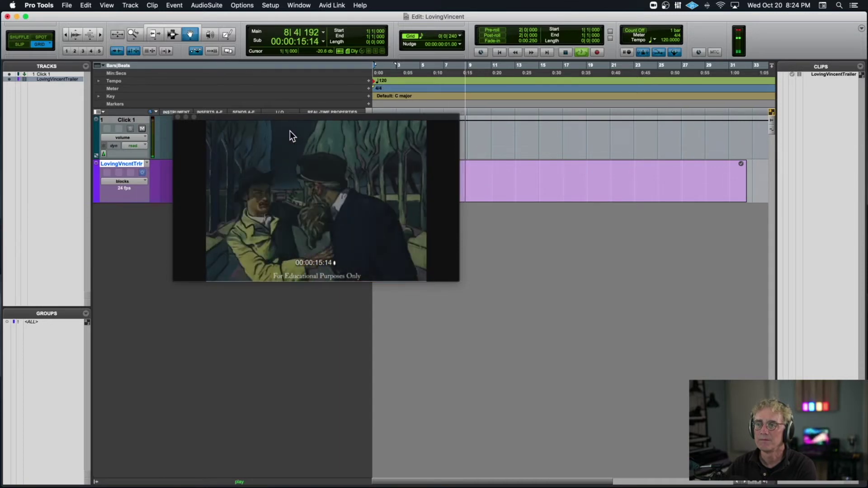
key(space)
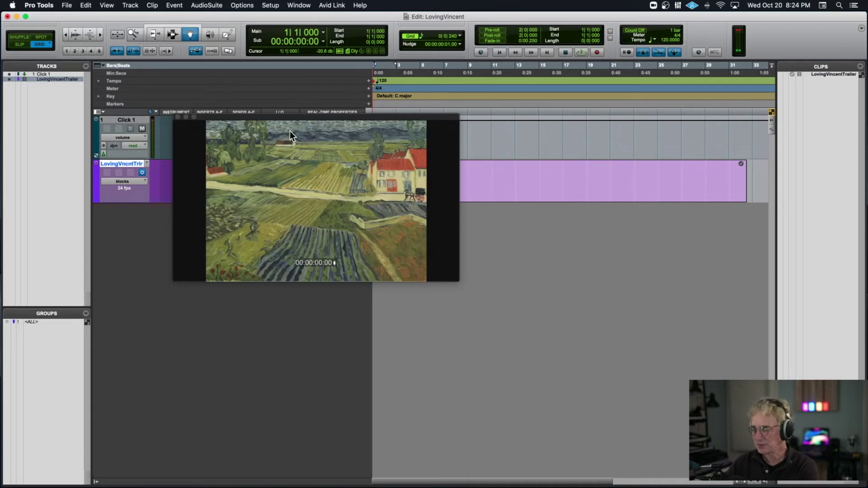
Play the trailer with the click at 120 BPM from the session start to about 00:00:48:22, and stop
key(KP_Enter)
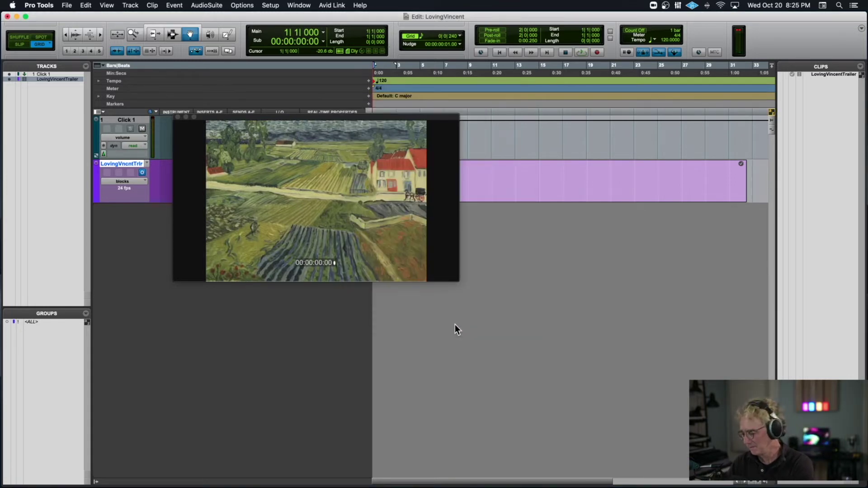
key(space)
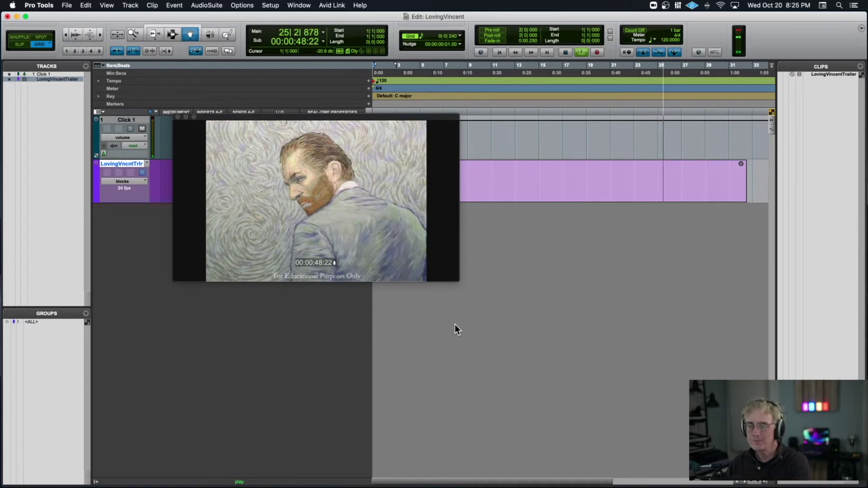
key(space)
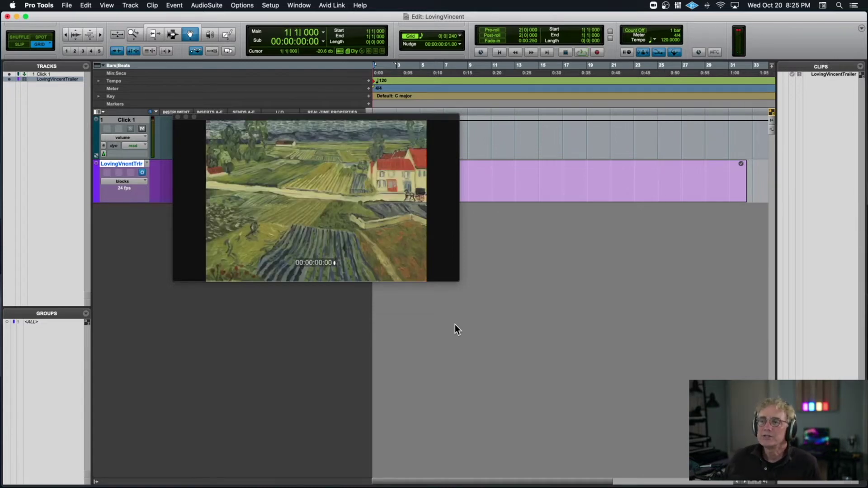